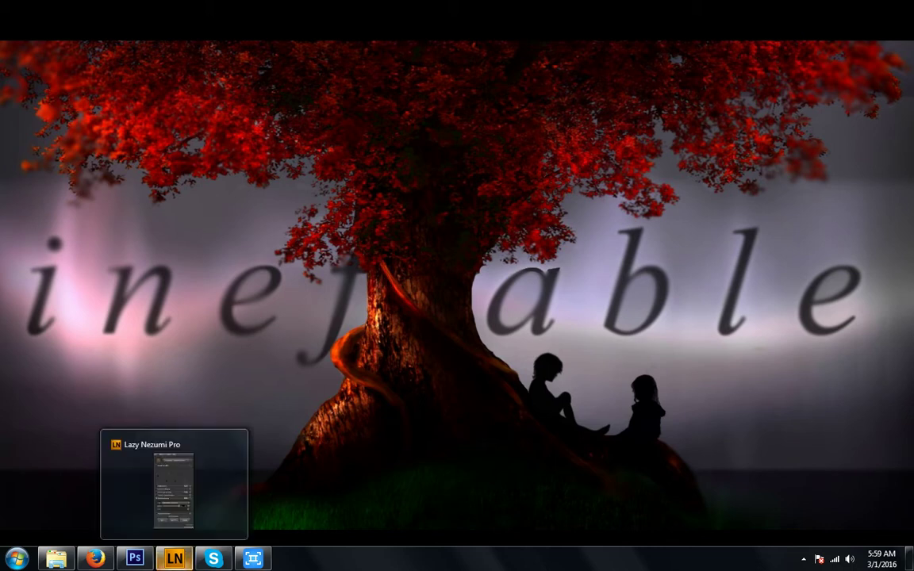
- Switch to Photoshop, place the Lazy Nezumi Pro window beside the drawing and activate the Brush tool
left_click(135, 558)
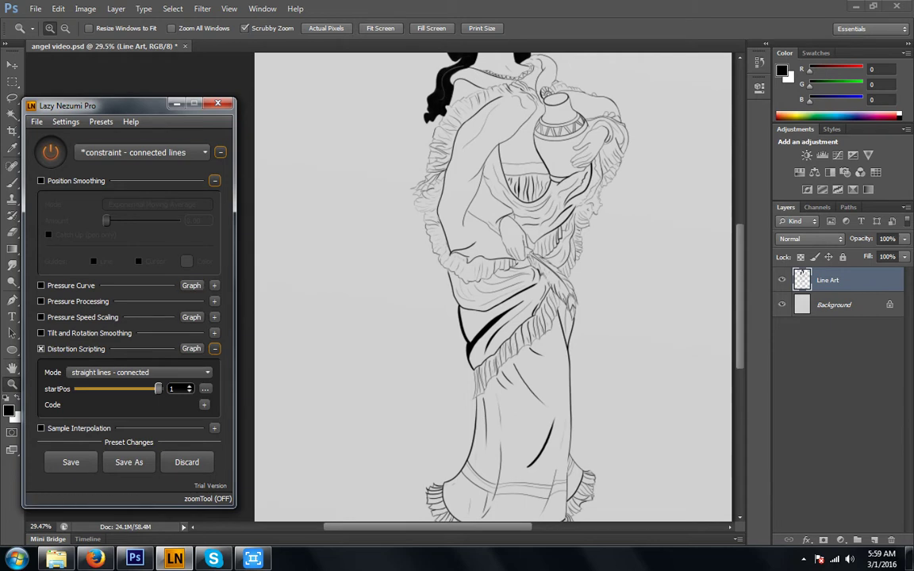
left_click_drag(127, 105, 107, 96)
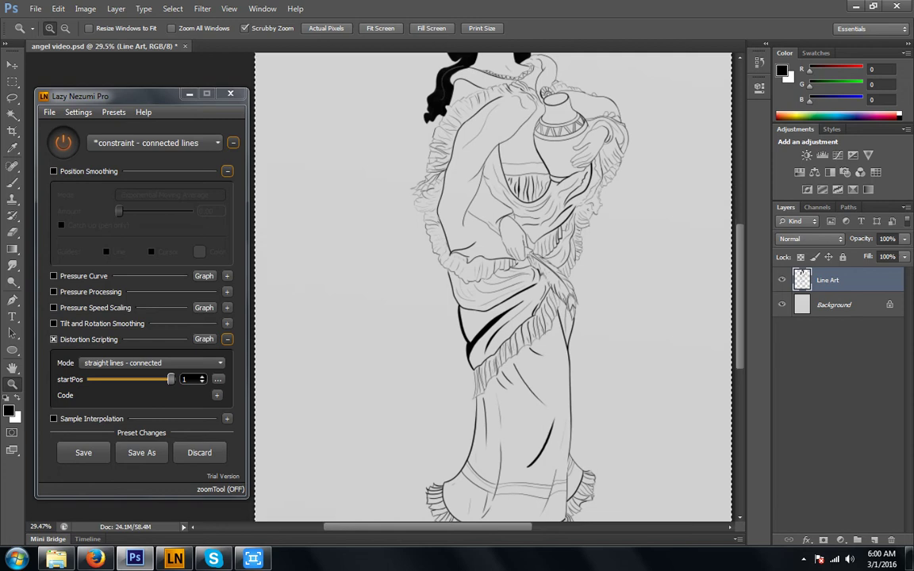
key("b")
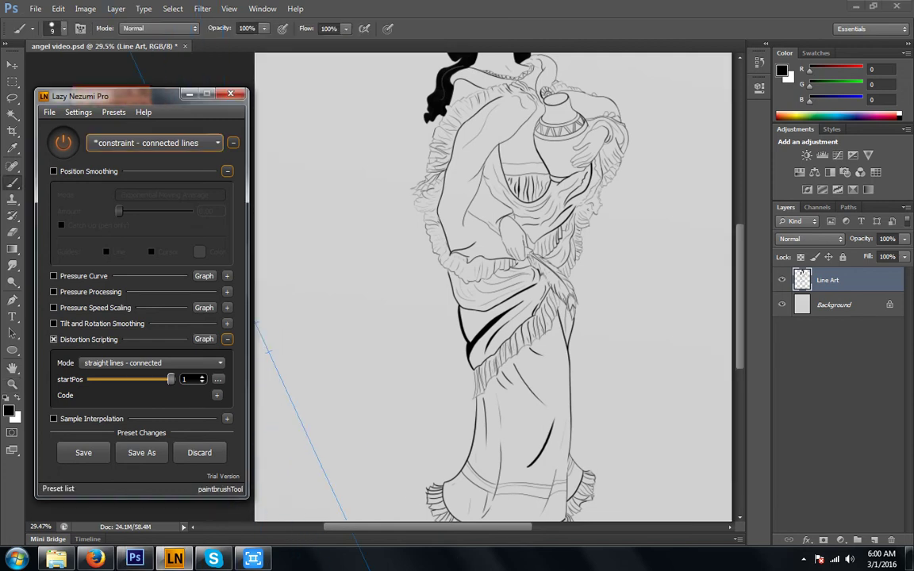
- Test the connected lines constraint with several straight brush strokes over the empty area beside the figure, and undo them
mouse_move(385, 105)
left_mouse_down()
mouse_move(334, 156)
mouse_move(450, 282)
left_mouse_up()
mouse_move(394, 190)
left_mouse_down()
mouse_move(337, 97)
mouse_move(472, 322)
left_mouse_up()
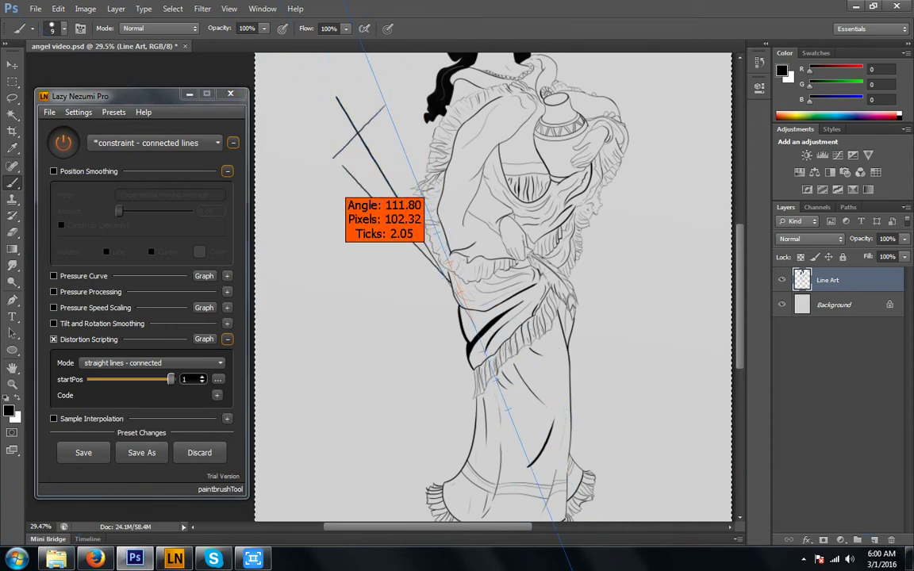
key("ctrl+alt+z")
key("ctrl+alt+z")
key("ctrl+alt+z")
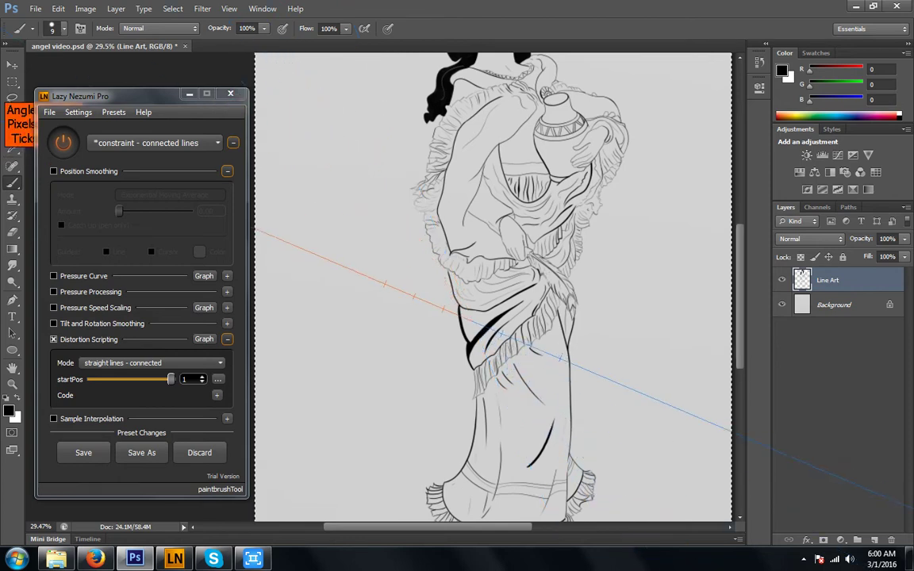
- Load the smoothing - massive preset and test it with looping brush strokes beside the figure, undoing the strokes
left_click(155, 143)
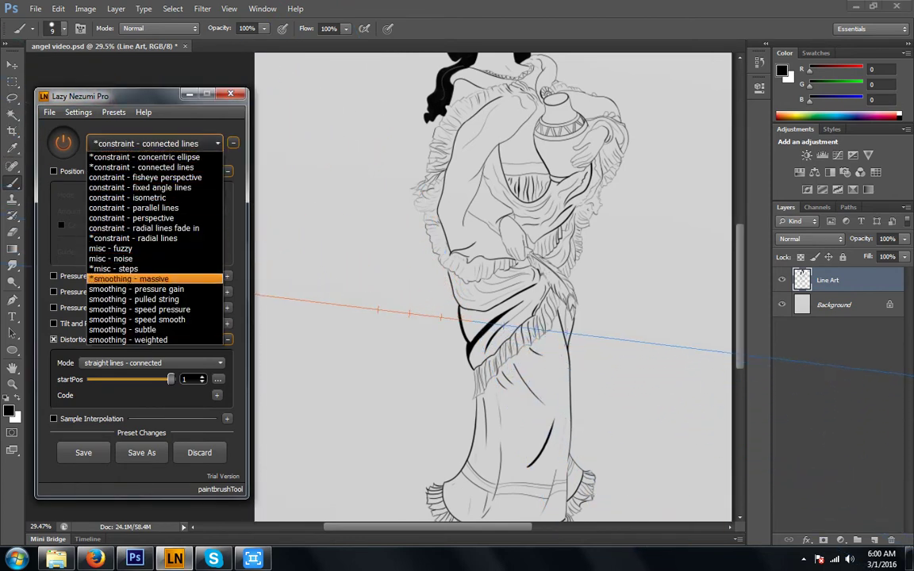
left_click(127, 279)
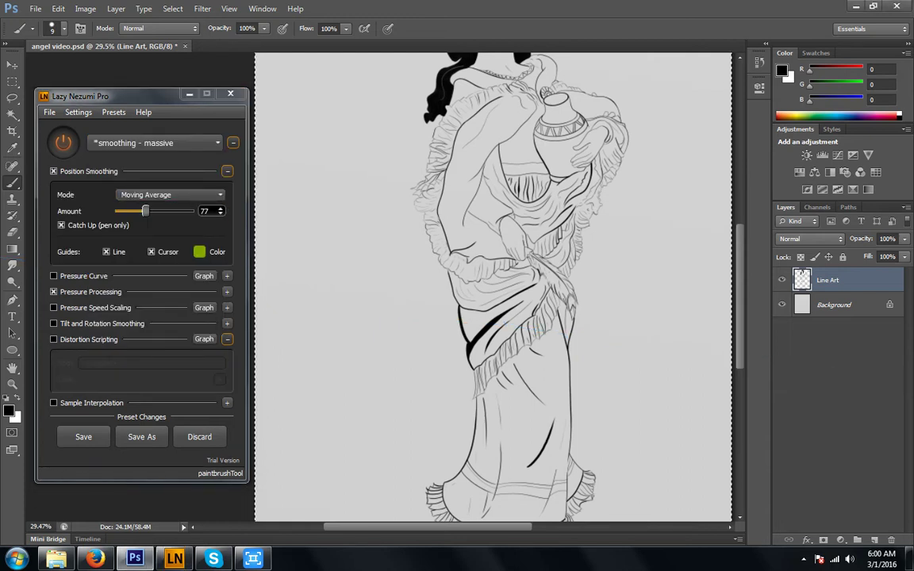
mouse_move(324, 179)
left_mouse_down()
mouse_move(326, 155)
mouse_move(428, 197)
mouse_move(435, 131)
mouse_move(286, 274)
mouse_move(420, 238)
mouse_move(317, 254)
mouse_move(370, 193)
mouse_move(305, 222)
mouse_move(337, 242)
left_mouse_up()
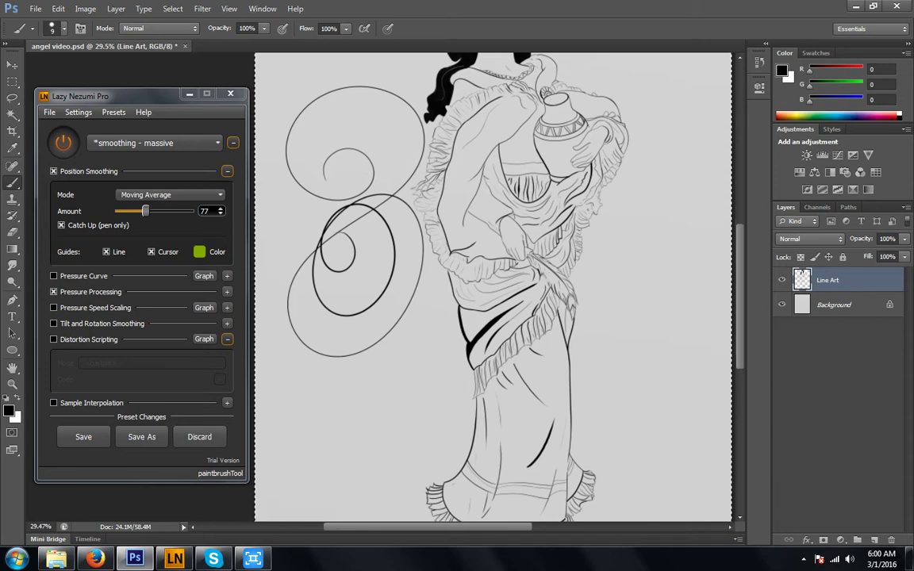
key("ctrl+alt+z")
key("ctrl+alt+z")
- Set position smoothing to Pulled String with a string length of 147, and try a brush stroke, undoing it
left_click(163, 195)
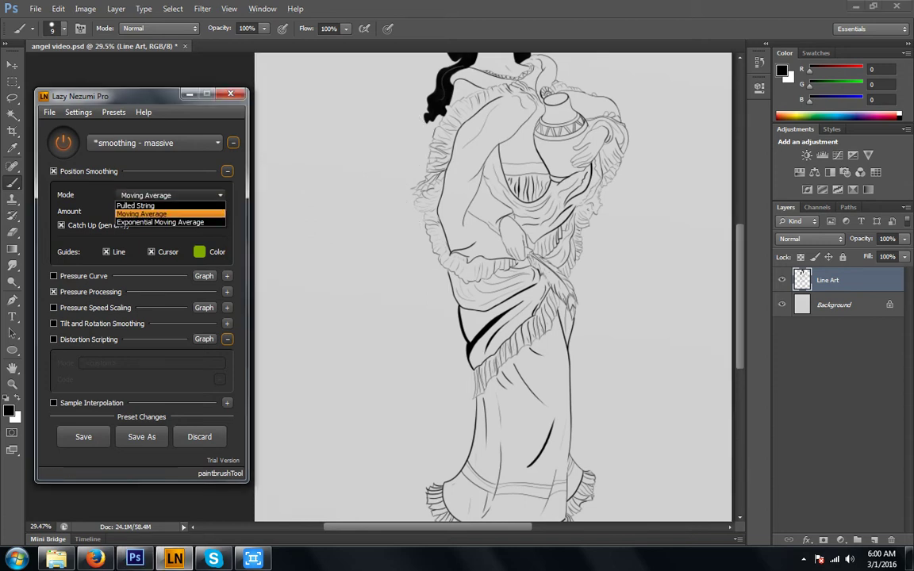
left_click(151, 212)
left_click_drag(146, 211, 170, 211)
left_click(170, 194)
left_click(143, 206)
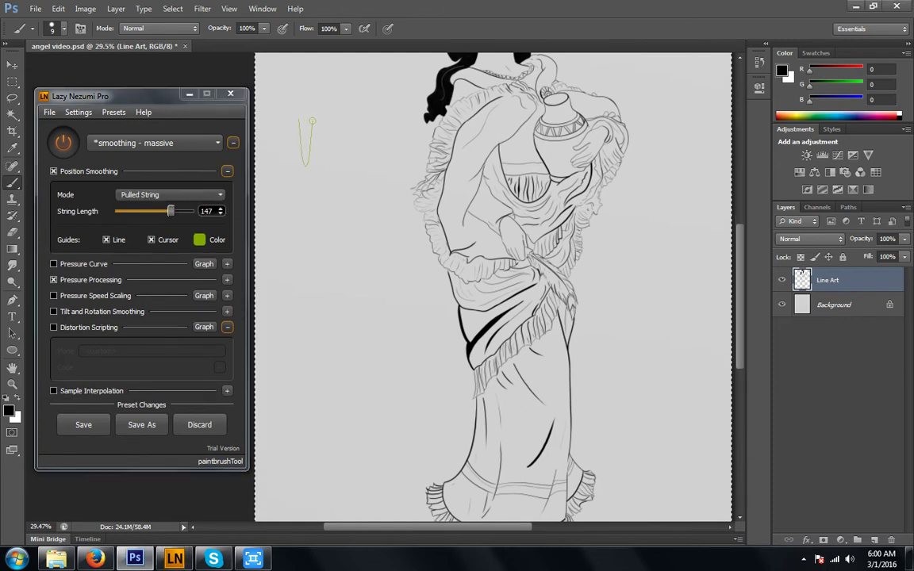
mouse_move(369, 133)
left_mouse_down()
mouse_move(414, 166)
mouse_move(413, 205)
mouse_move(353, 245)
mouse_move(280, 240)
mouse_move(285, 96)
mouse_move(353, 77)
mouse_move(401, 89)
mouse_move(423, 127)
mouse_move(402, 192)
mouse_move(309, 251)
mouse_move(274, 292)
mouse_move(276, 331)
mouse_move(327, 365)
mouse_move(387, 222)
left_mouse_up()
key("ctrl+z")
- Increase the brush size to 41 and test it with a long stroke beside the figure, undoing the stroke
left_click(65, 29)
left_click_drag(26, 69, 43, 69)
mouse_move(344, 113)
left_mouse_down()
mouse_move(298, 150)
mouse_move(272, 200)
mouse_move(264, 248)
mouse_move(295, 287)
mouse_move(330, 291)
mouse_move(391, 258)
mouse_move(419, 71)
mouse_move(464, 82)
mouse_move(457, 154)
mouse_move(407, 209)
mouse_move(315, 254)
mouse_move(276, 303)
mouse_move(306, 387)
mouse_move(367, 290)
mouse_move(376, 215)
mouse_move(411, 123)
mouse_move(441, 79)
mouse_move(425, 193)
mouse_move(357, 292)
mouse_move(310, 393)
mouse_move(299, 468)
mouse_move(387, 314)
mouse_move(490, 100)
mouse_move(419, 265)
mouse_move(294, 468)
left_mouse_up()
key("ctrl+z")
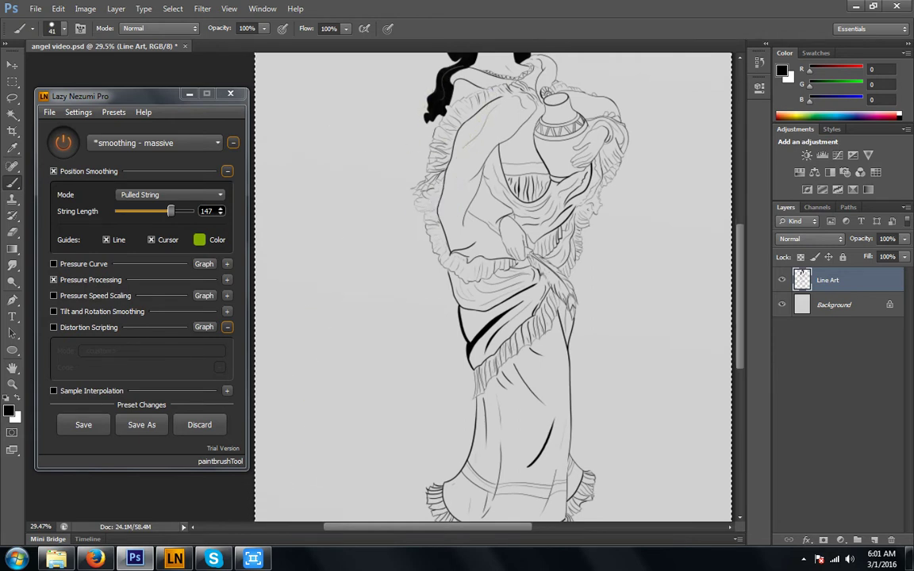
- Set position smoothing to Exponential Moving Average with an amount of 0.64, and test a looping stroke, undoing it
left_click(170, 194)
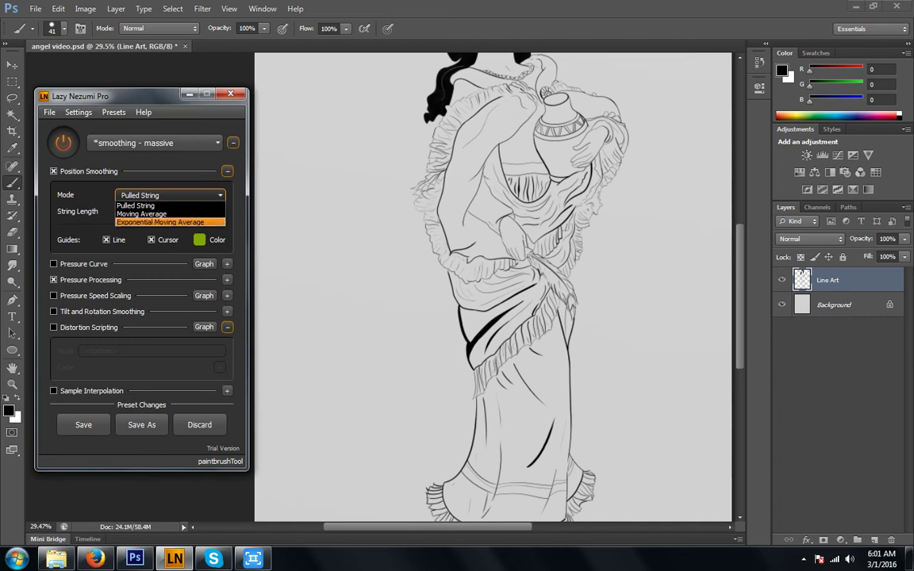
left_click(160, 222)
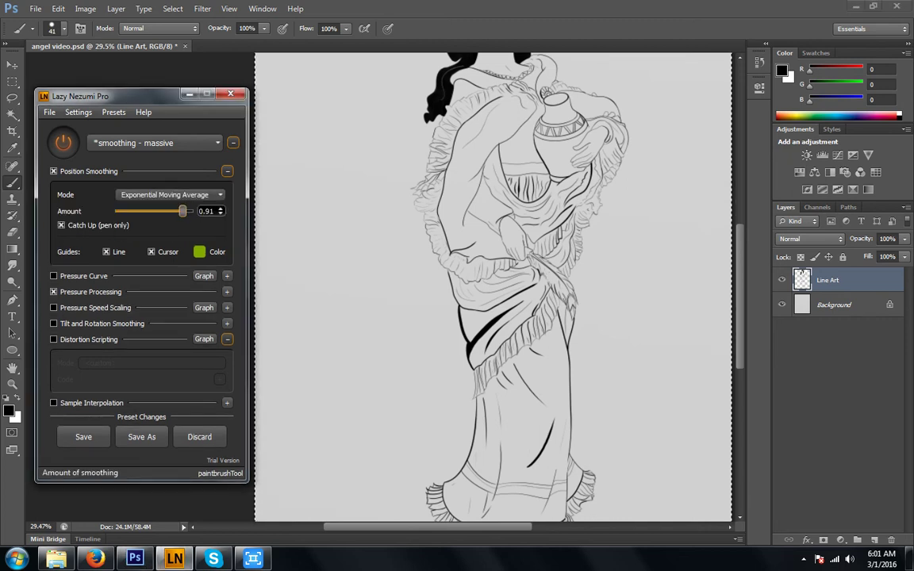
left_click_drag(188, 211, 163, 211)
mouse_move(333, 185)
left_mouse_down()
mouse_move(401, 238)
mouse_move(273, 198)
mouse_move(388, 143)
mouse_move(290, 321)
mouse_move(368, 453)
mouse_move(433, 286)
mouse_move(439, 175)
mouse_move(451, 379)
mouse_move(400, 320)
left_mouse_up()
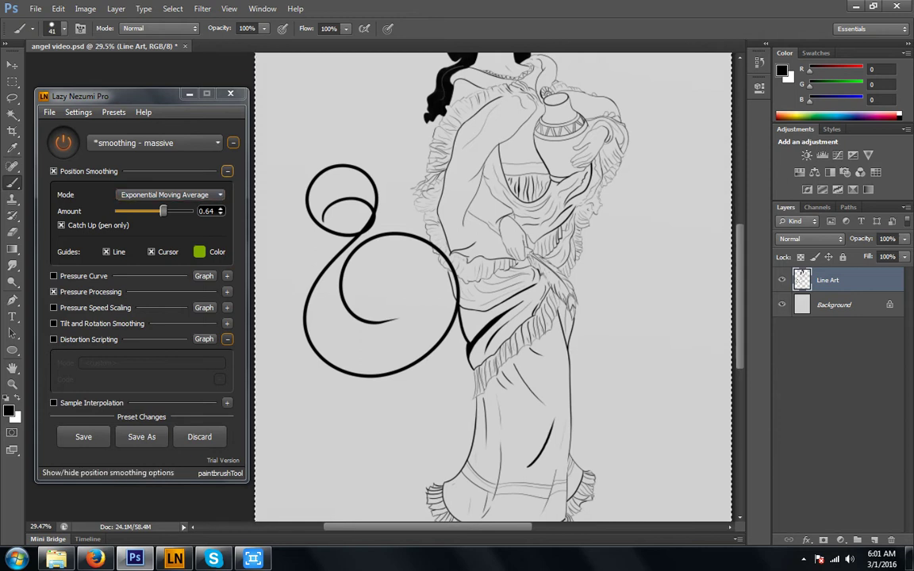
key("ctrl+z")
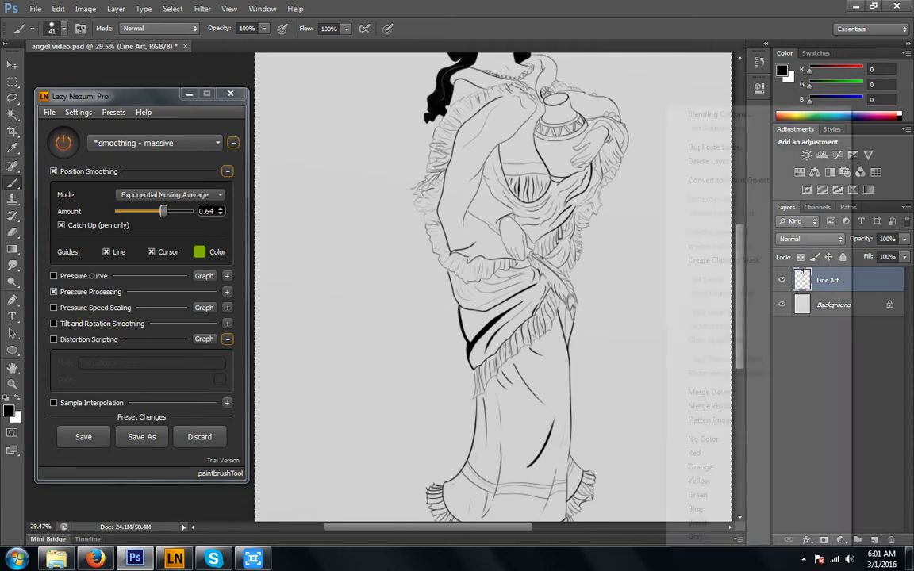
- Create a new layer named Guide above the Line Art layer
right_click(849, 280)
left_click(907, 208)
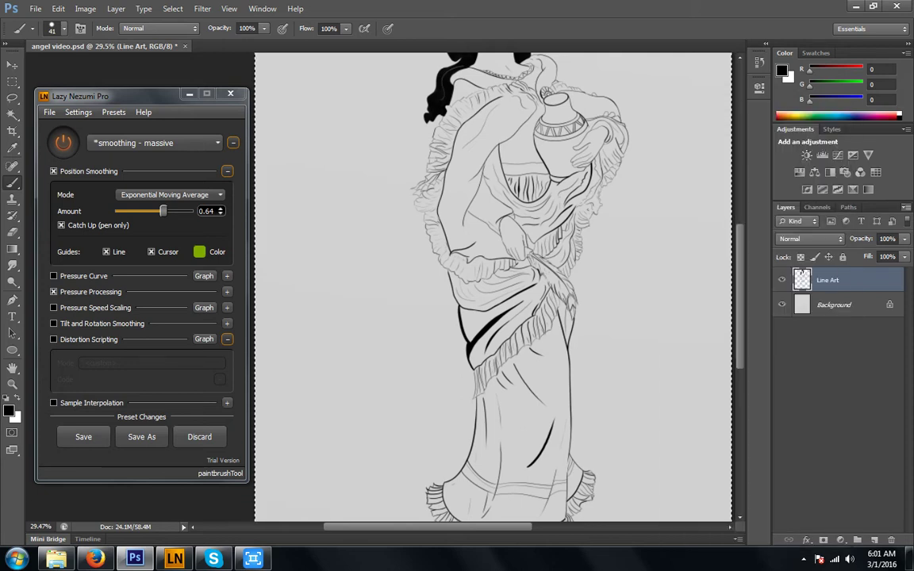
left_click(906, 208)
left_click(790, 216)
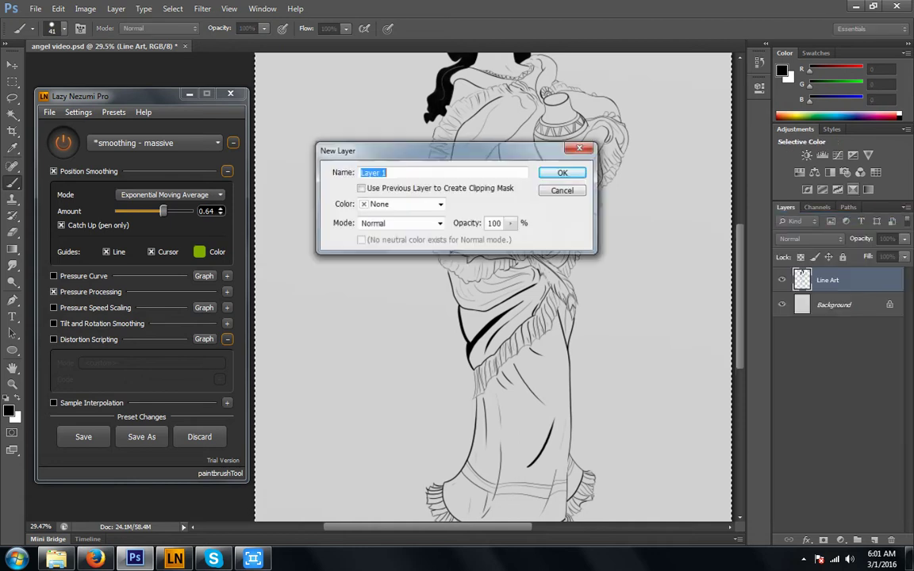
type("Guide")
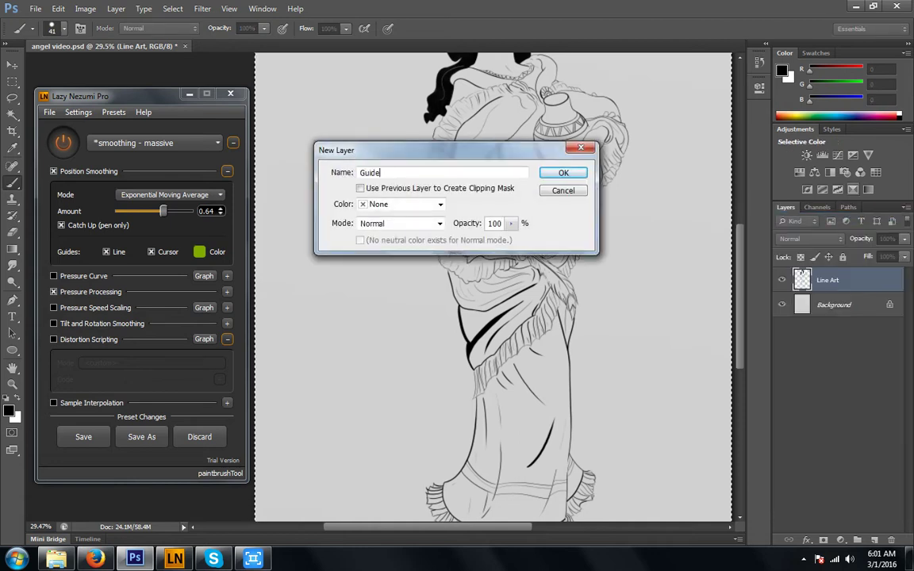
key("Return")
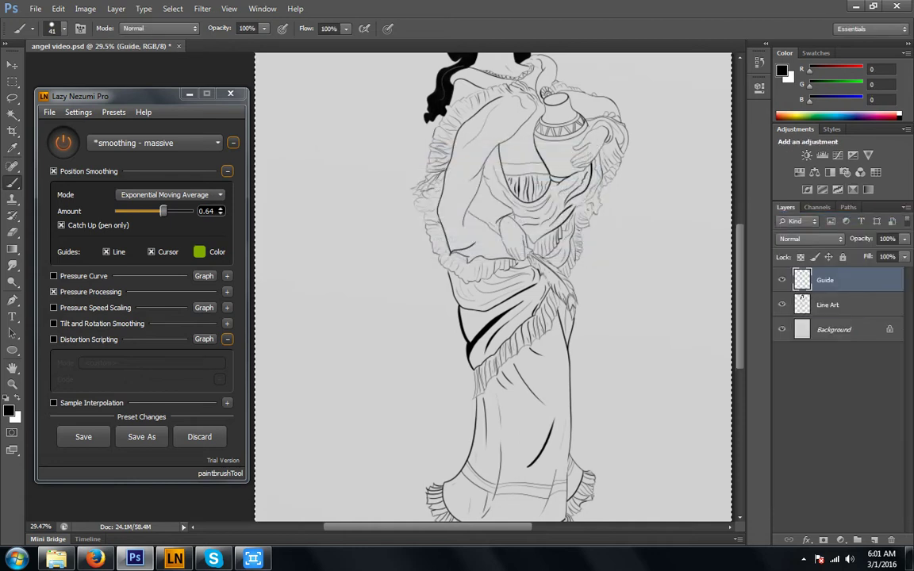
- Load the constraint - concentric ellipse preset for work on the vase, and minimise the Lazy Nezumi Pro window
key("alt")
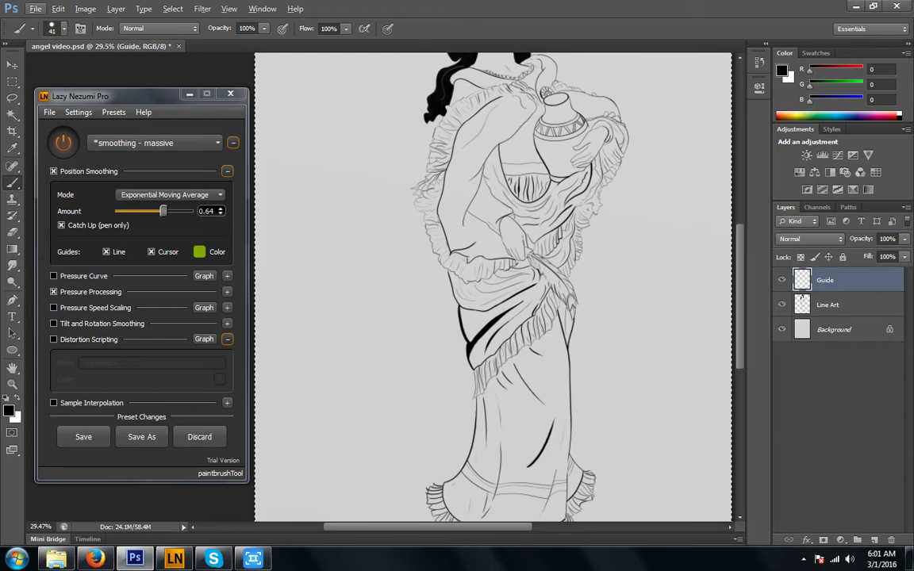
scroll(665, 126, "left", 2)
scroll(665, 126, "right", 2)
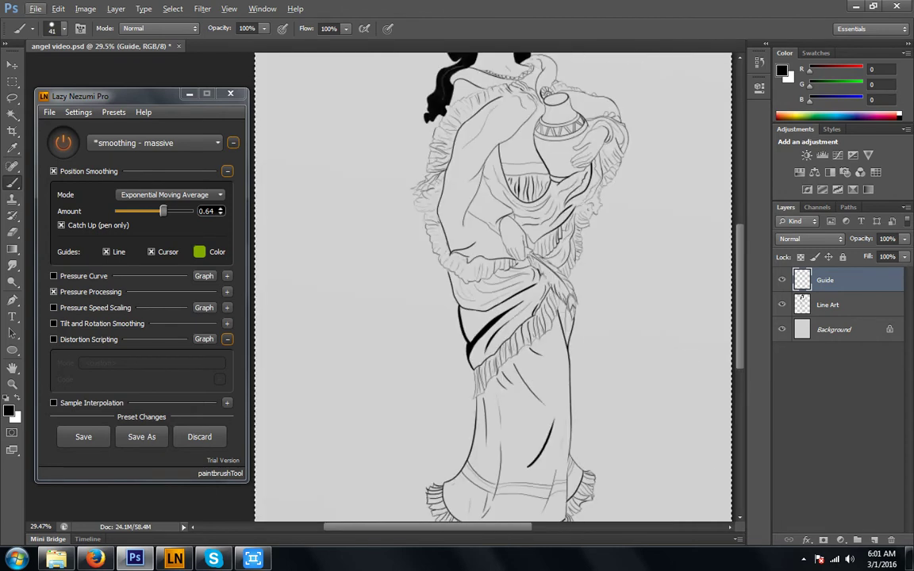
scroll(666, 126, "up", 4)
scroll(373, 103, "up", 3)
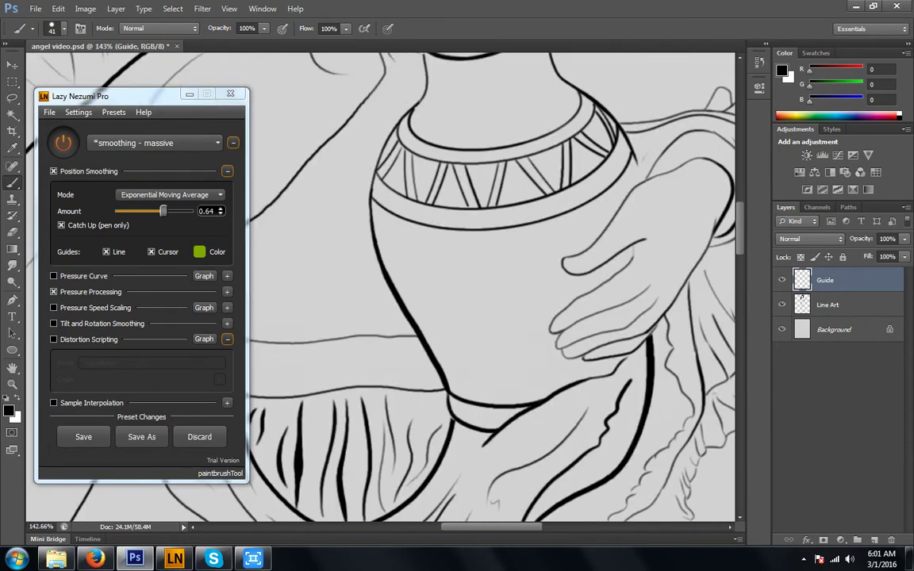
scroll(492, 286, "up", 3)
scroll(572, 203, "up", 3)
scroll(471, 210, "down", 3)
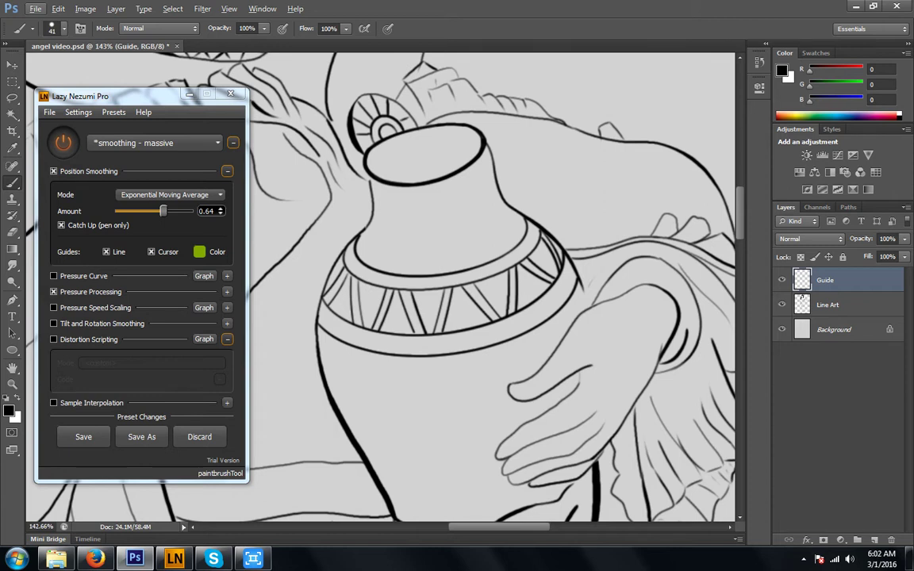
left_click_drag(143, 96, 402, 120)
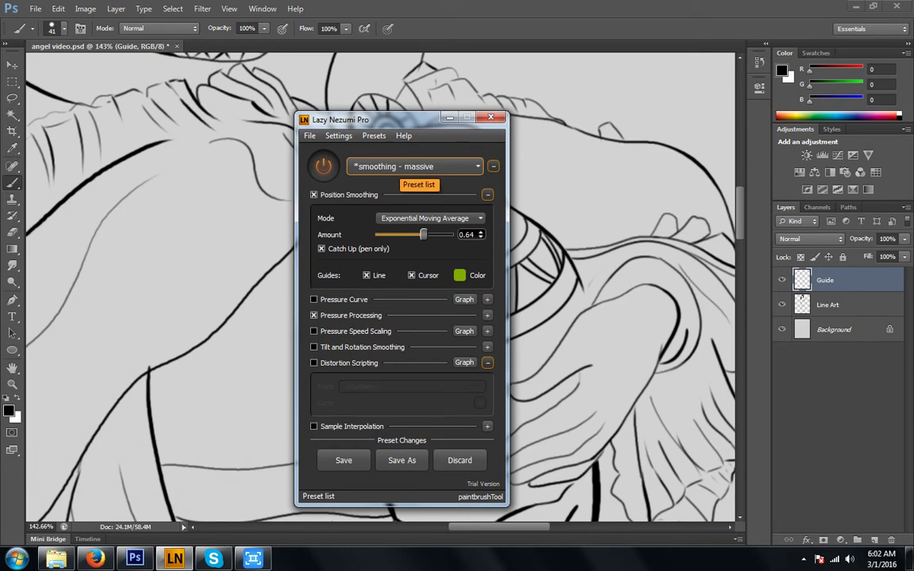
left_click(412, 167)
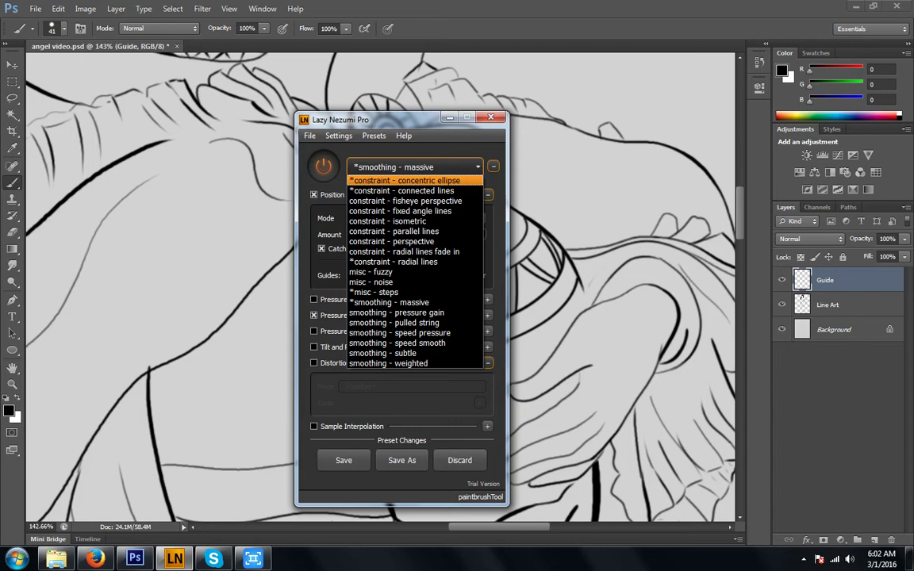
left_click(413, 181)
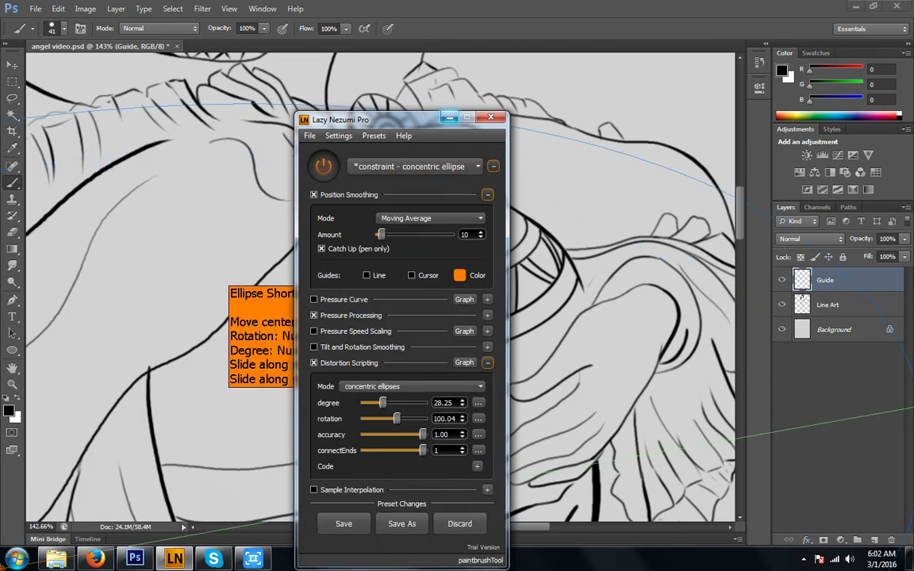
left_click(450, 118)
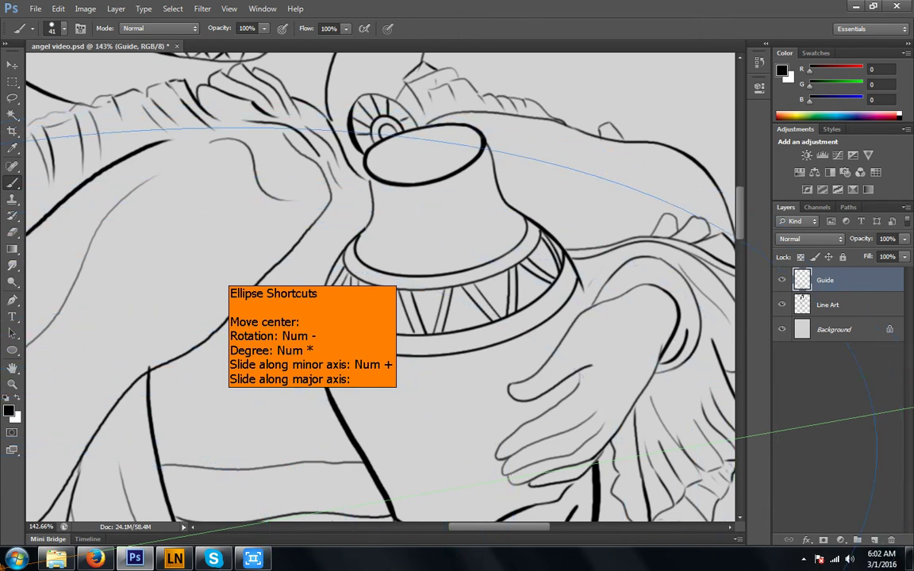
- Move the centre of the concentric ellipse guide to the area between the figure's arm and the vase
left_click_drag(314, 178, 698, 294)
key("ctrl+z")
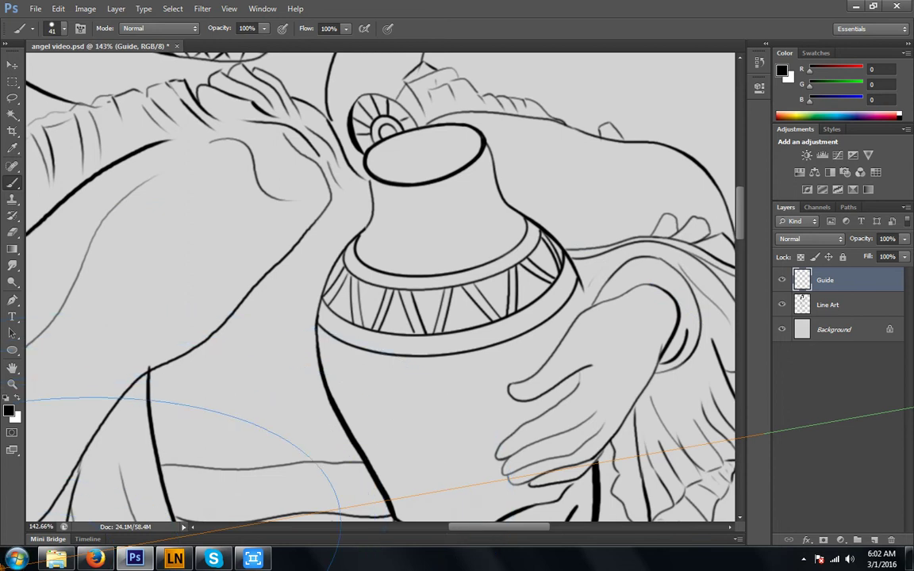
left_click_drag(254, 424, 538, 170)
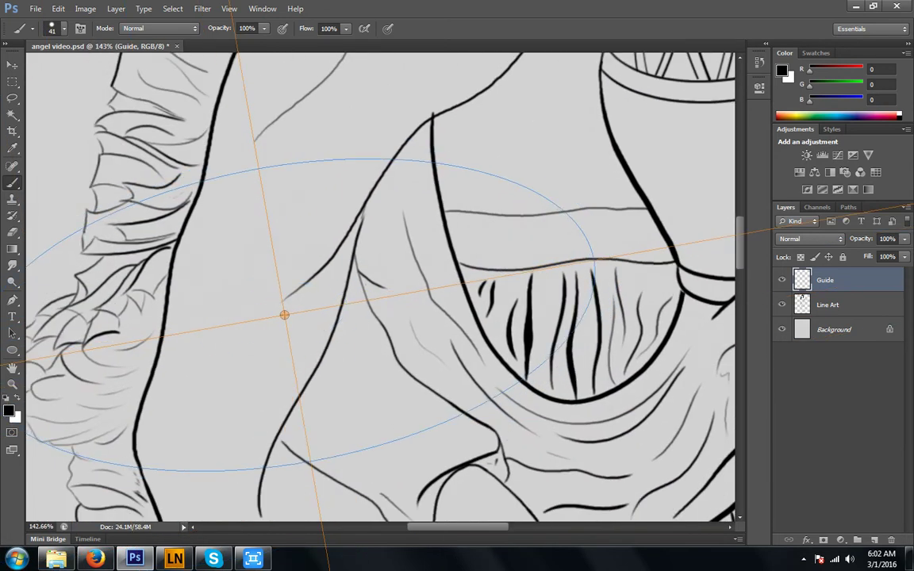
scroll(381, 286, "up", 5)
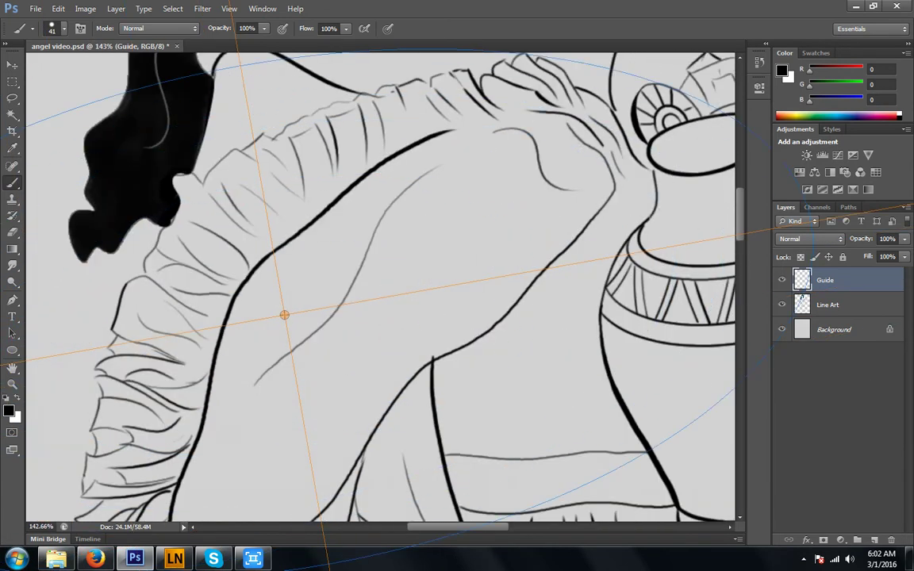
scroll(380, 285, "right", 6)
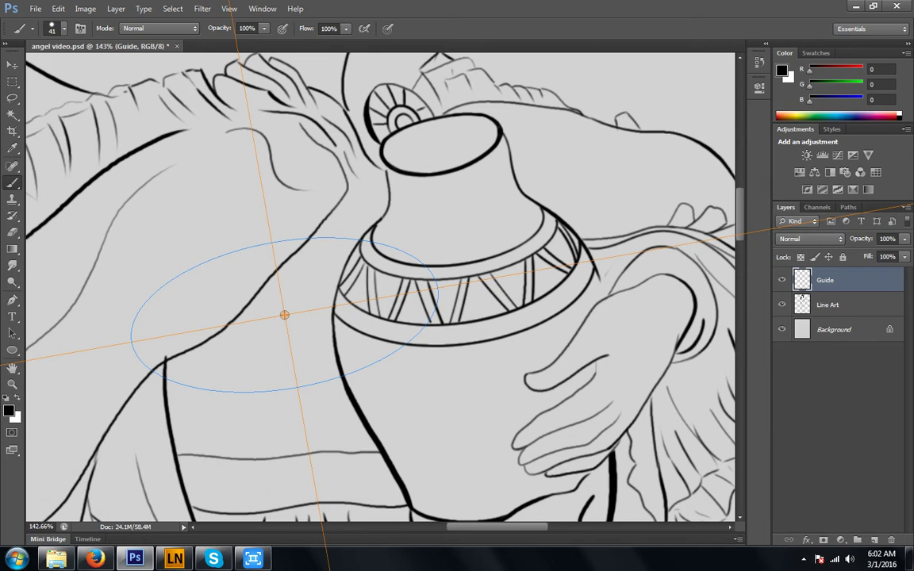
- Rotate and flatten the ellipse guide to follow the tilt of the vase's bands, and test it with a brush stroke, undoing the stroke
left_click_drag(337, 240, 204, 255)
left_click_drag(141, 196, 216, 374)
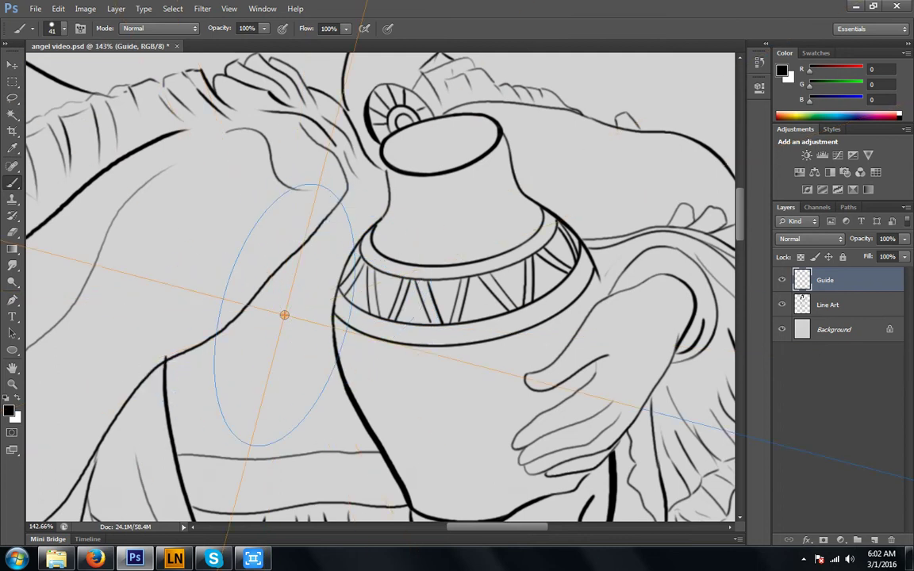
left_click_drag(269, 243, 337, 278)
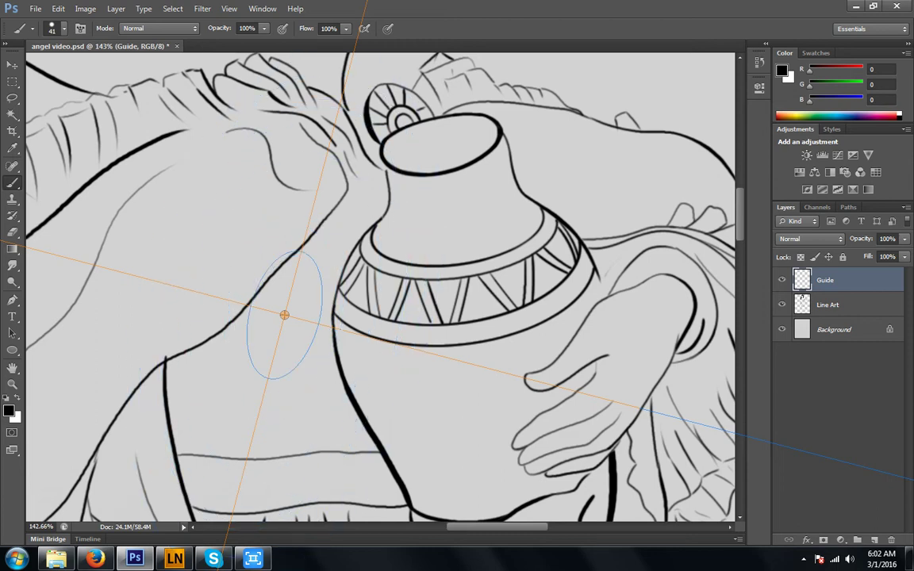
left_click_drag(307, 226, 382, 340)
left_click_drag(251, 262, 347, 168)
mouse_move(265, 142)
left_mouse_down()
mouse_move(234, 214)
mouse_move(204, 207)
mouse_move(190, 308)
left_mouse_up()
mouse_move(279, 363)
left_mouse_down()
mouse_move(276, 273)
mouse_move(374, 264)
left_mouse_up()
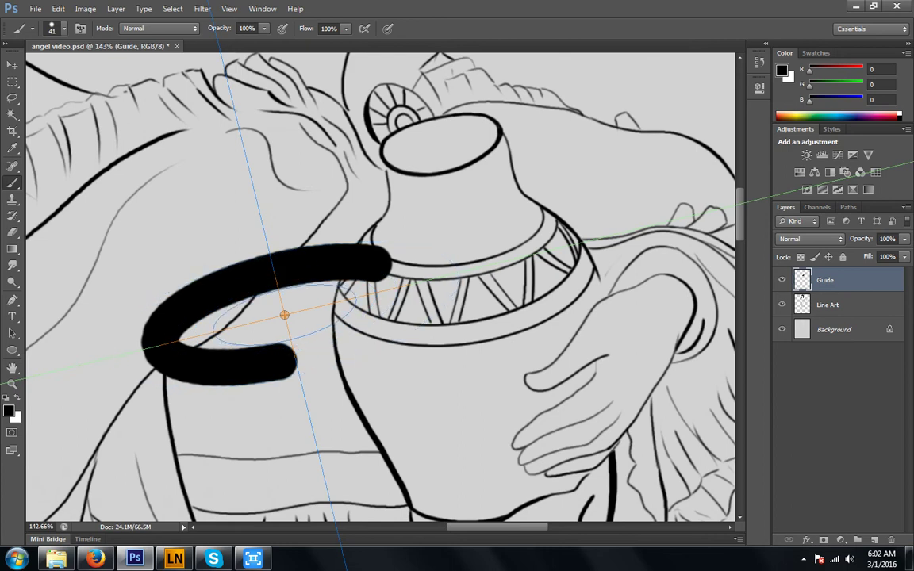
key("ctrl+z")
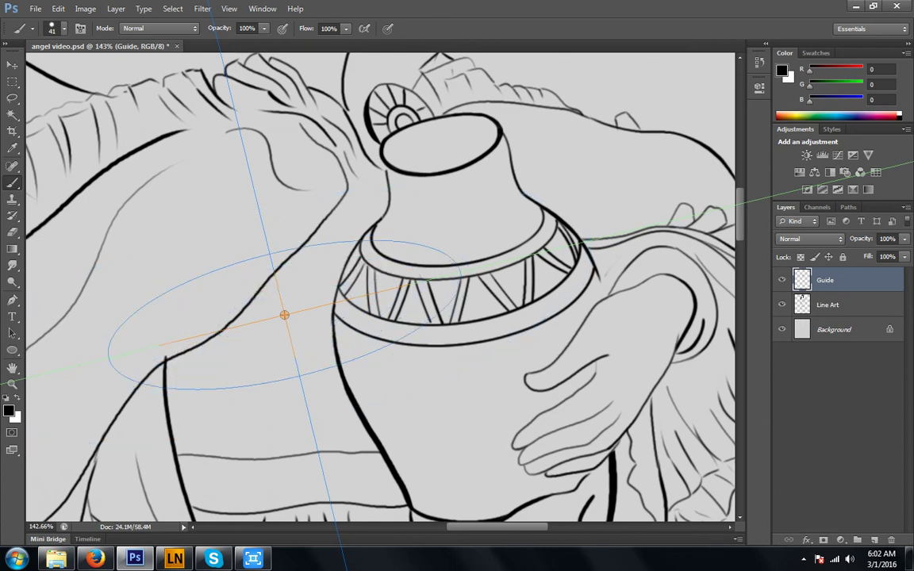
- Try brush strokes along the concentric ellipse guide at different centres and tilts around the vase's neck, and undo them
mouse_move(284, 315)
left_mouse_down()
mouse_move(488, 198)
mouse_move(409, 310)
mouse_move(457, 167)
left_mouse_up()
left_click_drag(500, 117, 587, 145)
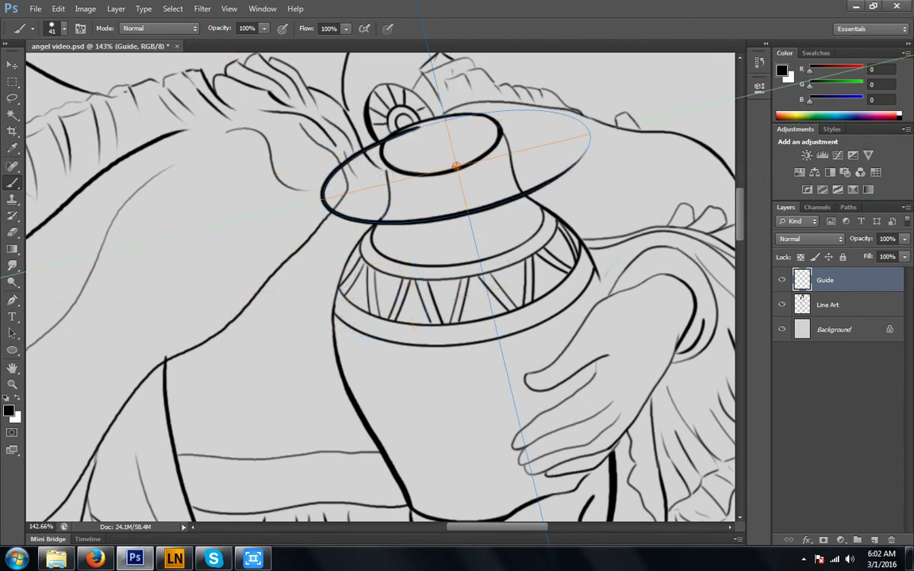
left_click_drag(457, 167, 351, 200)
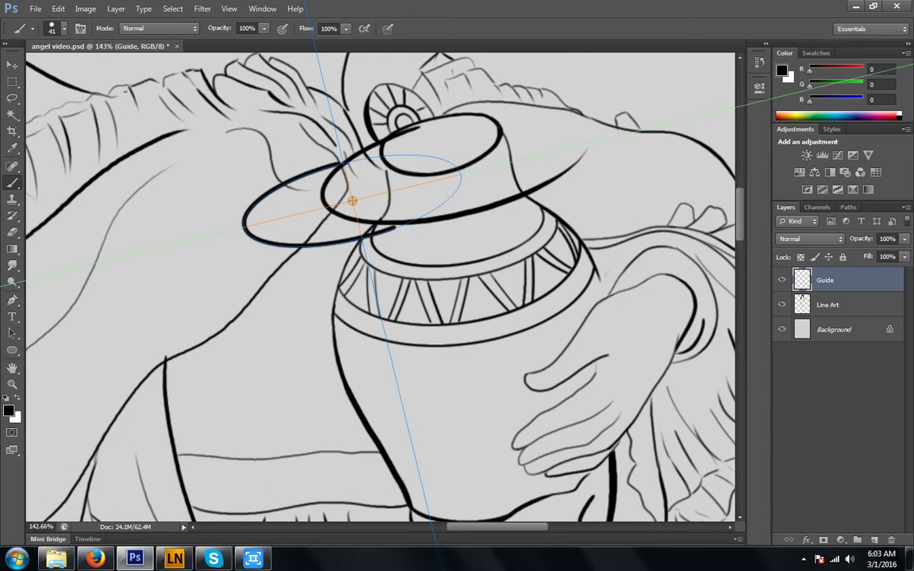
left_click_drag(333, 120, 314, 126)
left_click_drag(352, 201, 407, 240)
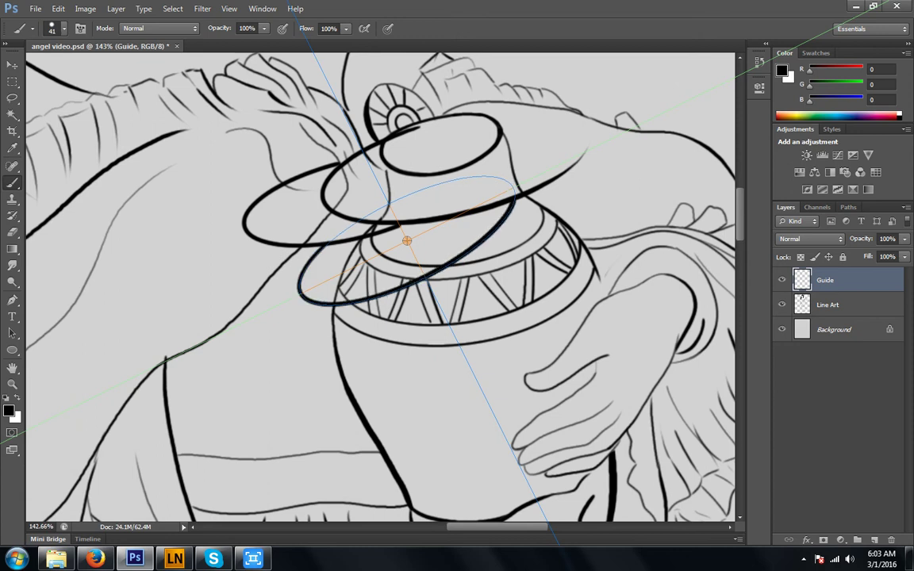
key("ctrl+z")
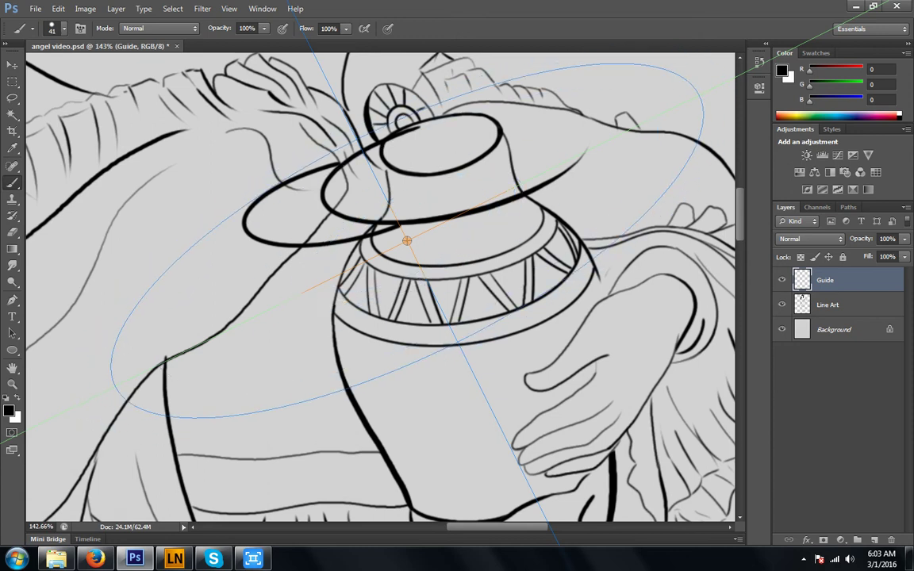
key("ctrl+z")
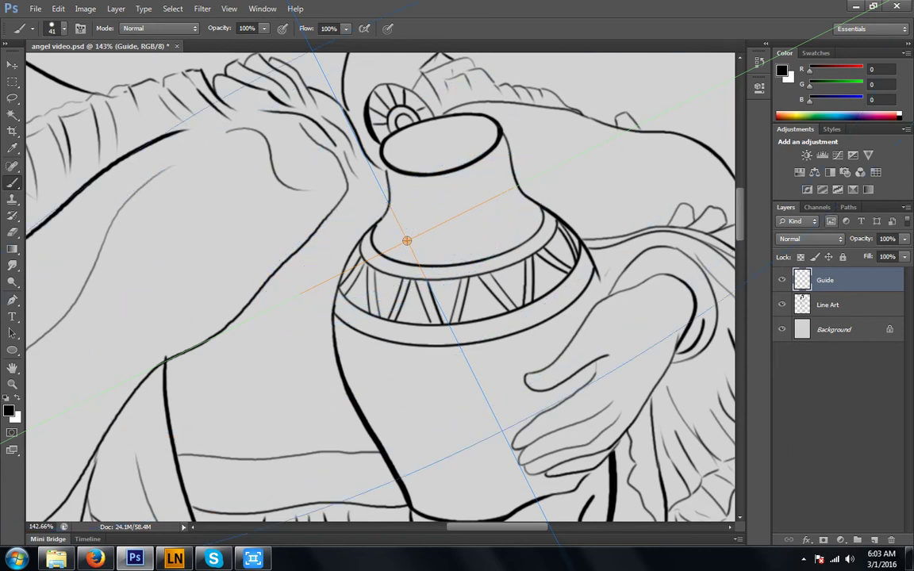
- Lower the Guide layer's opacity to 47% and set the brush size to 16 px, undoing a test stroke
left_click(905, 239)
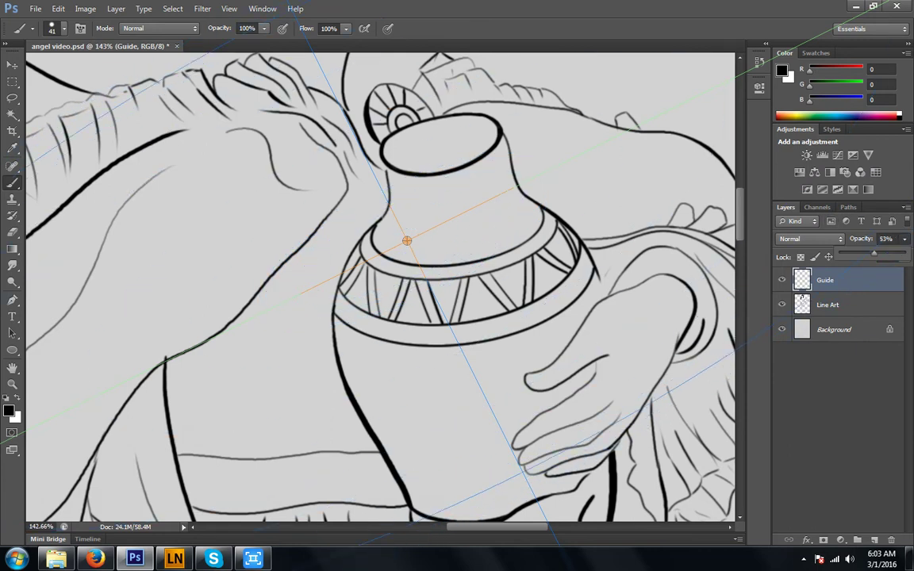
left_click(63, 29)
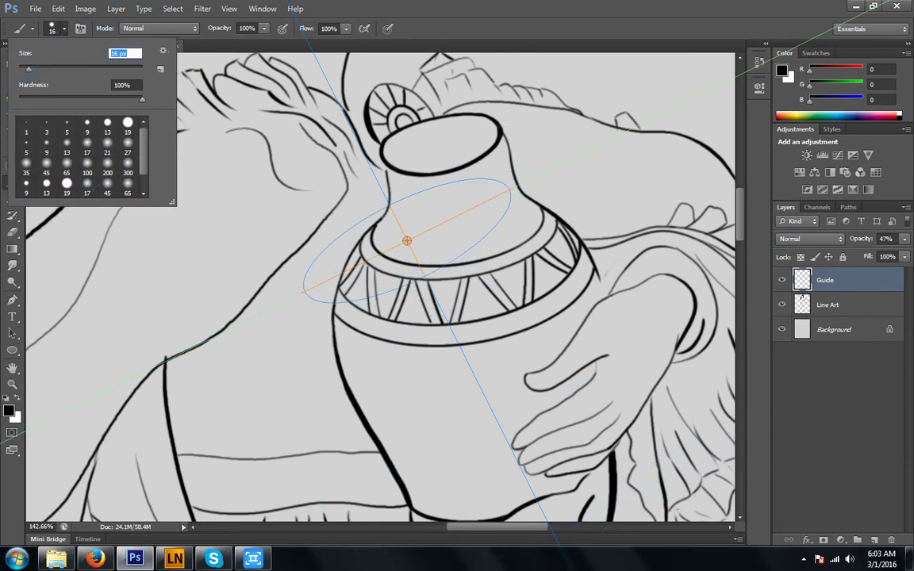
key("Return")
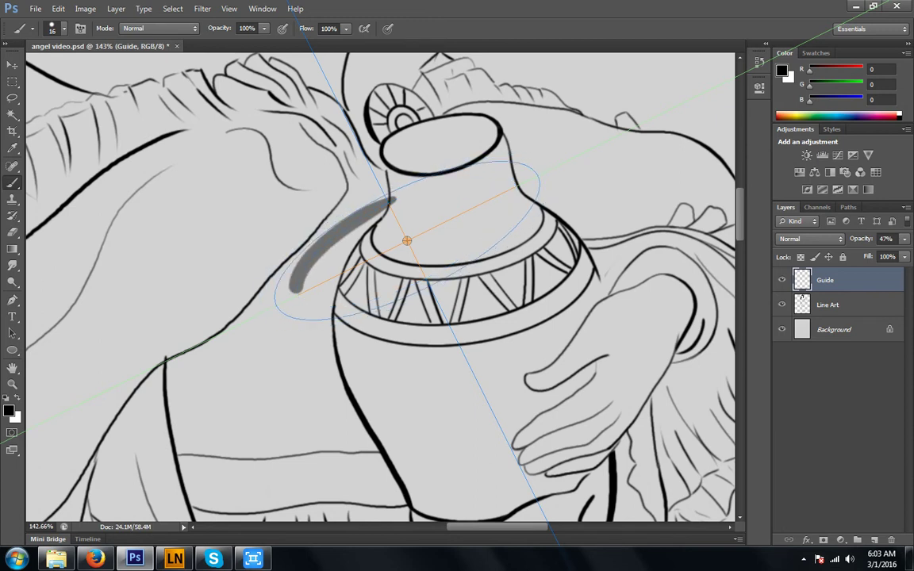
key("ctrl+z")
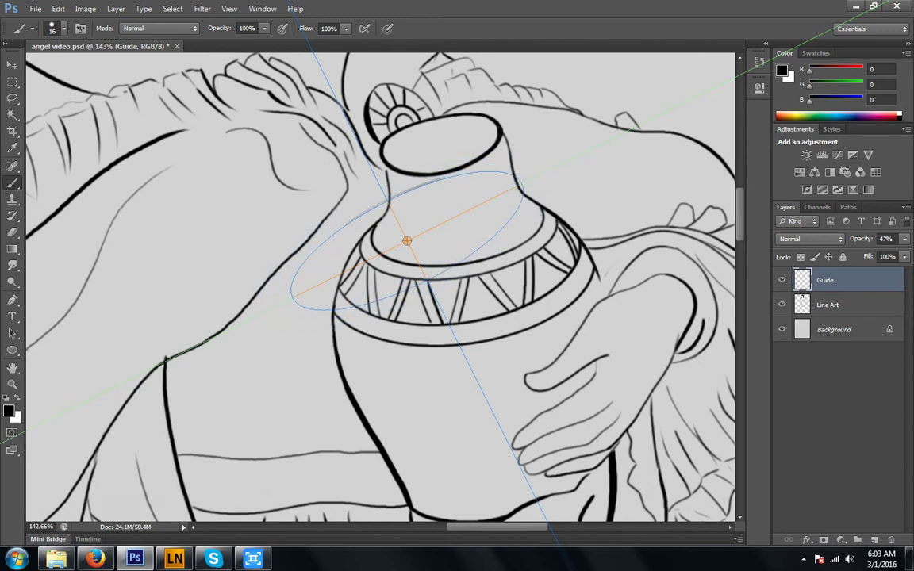
- Centre and tilt the ellipse guide on the vase's neck and paint a faint guide arc just above the neck's base line
left_click_drag(291, 296, 256, 309)
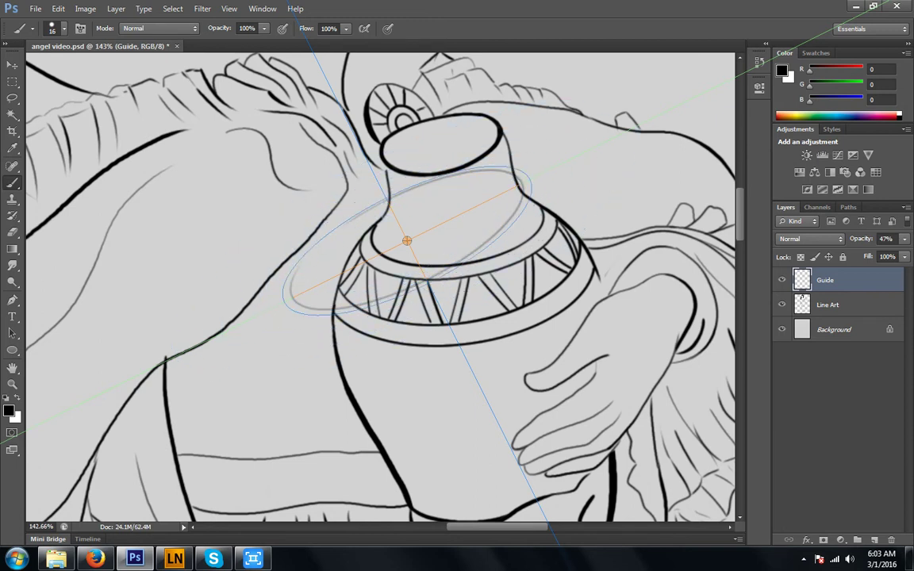
left_click_drag(407, 240, 447, 203)
left_click_drag(341, 255, 321, 210)
left_click_drag(387, 189, 386, 176)
left_click_drag(446, 203, 452, 208)
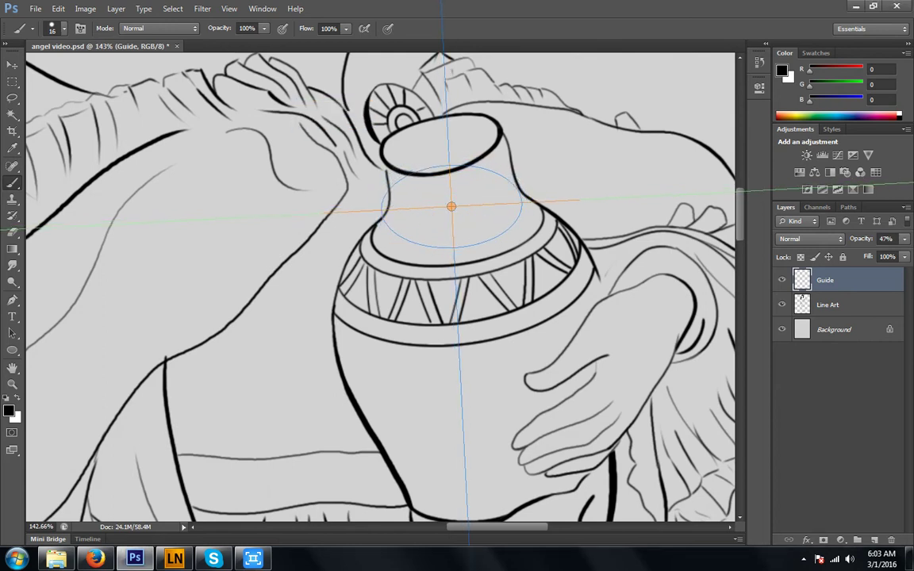
left_click_drag(452, 207, 416, 170)
left_click_drag(309, 117, 311, 116)
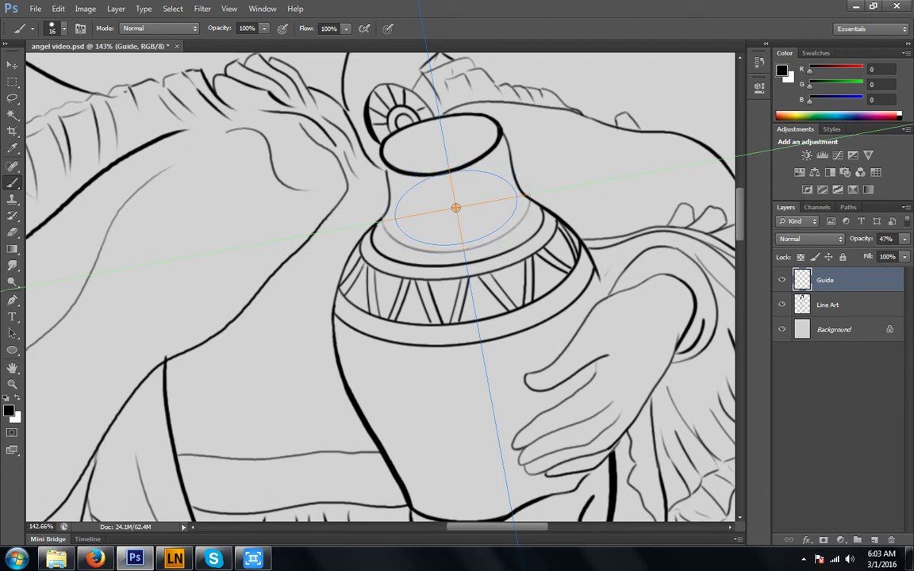
- Create a new layer named Line Art - Triangles and switch to the Lazy Nezumi Pro window, moving it higher
left_click(905, 207)
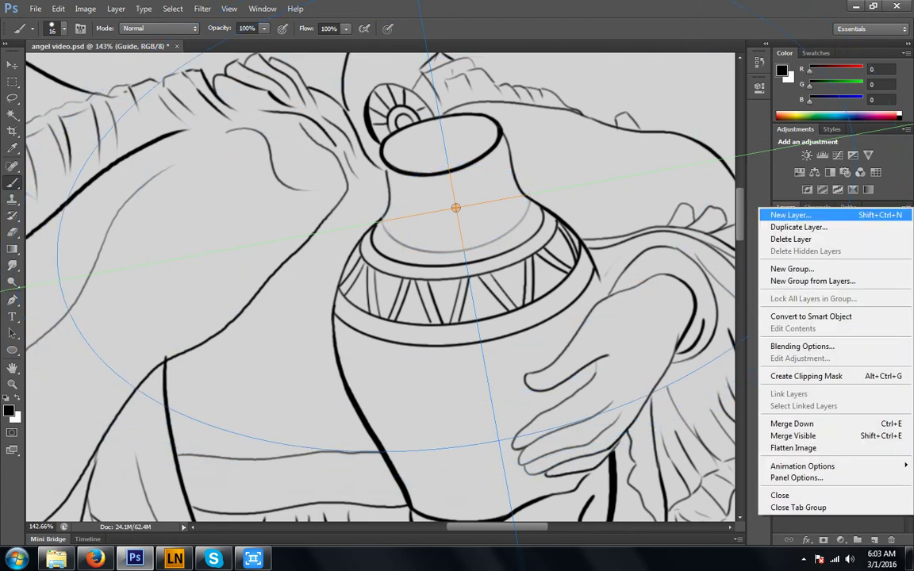
left_click(790, 215)
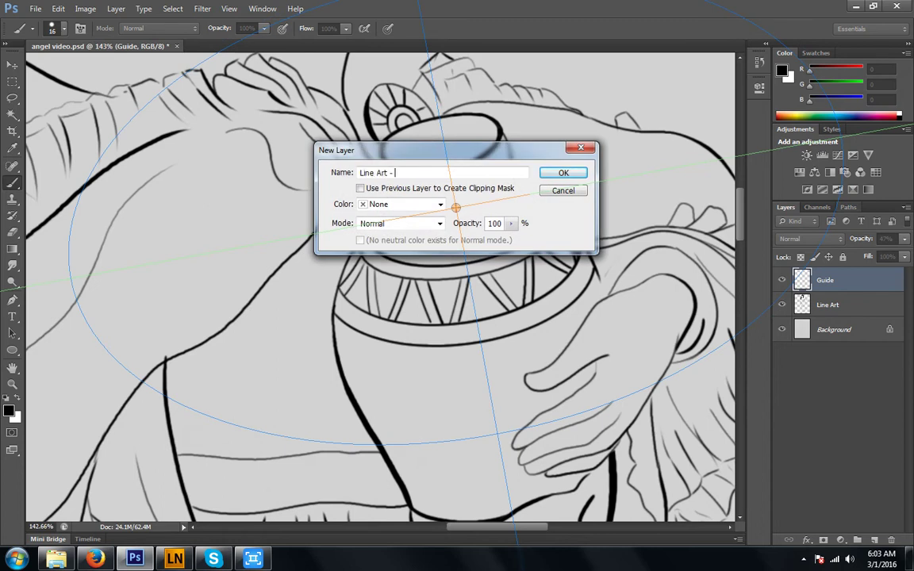
type("Line Art - Triangles")
key("Return")
left_click(175, 558)
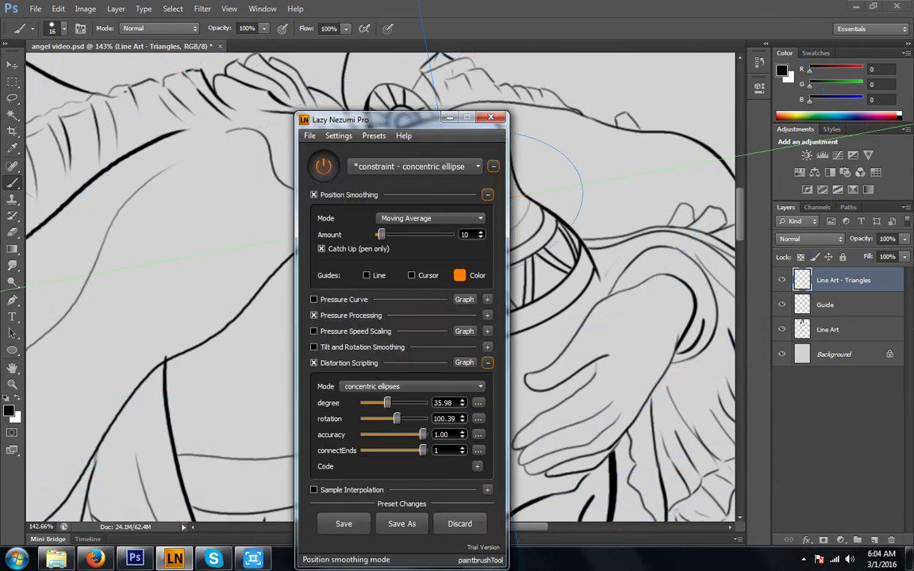
left_click_drag(420, 119, 520, 56)
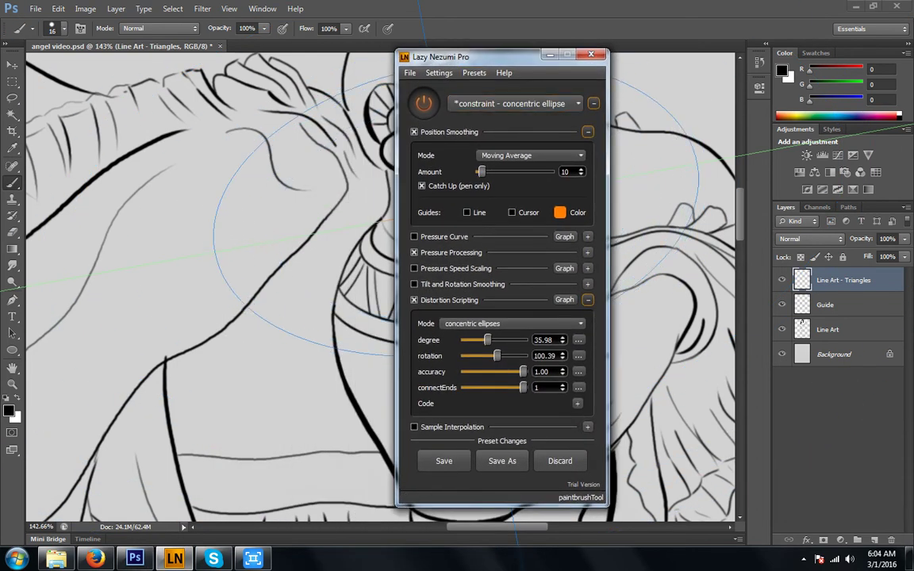
- Turn Lazy Nezumi Pro off for a freehand test stroke, undo the stroke, and turn the program back on
left_click(542, 104)
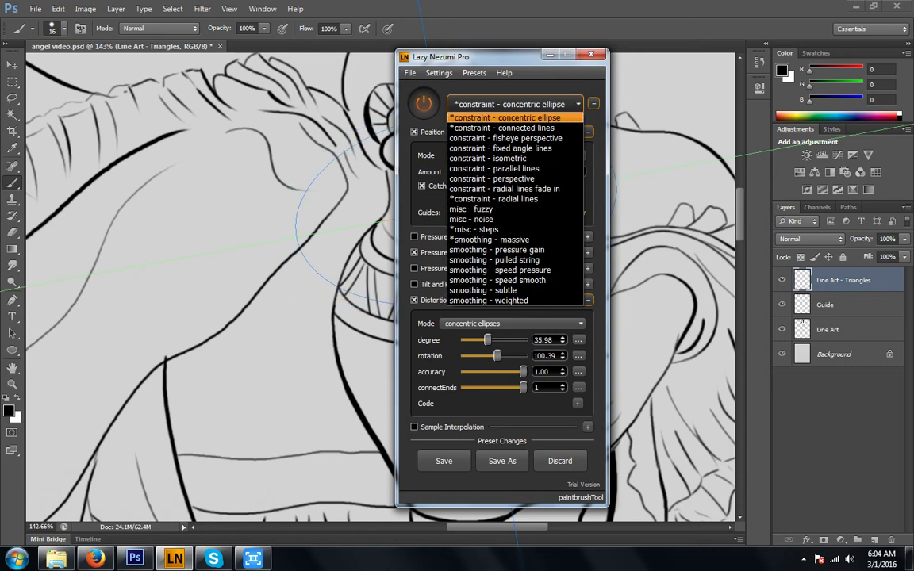
left_click(423, 103)
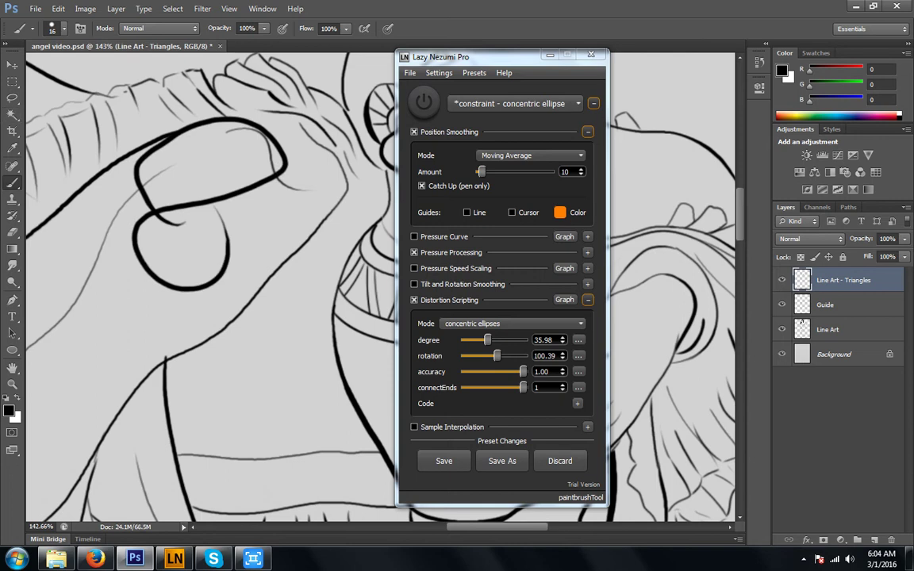
key("ctrl+z")
left_click(423, 103)
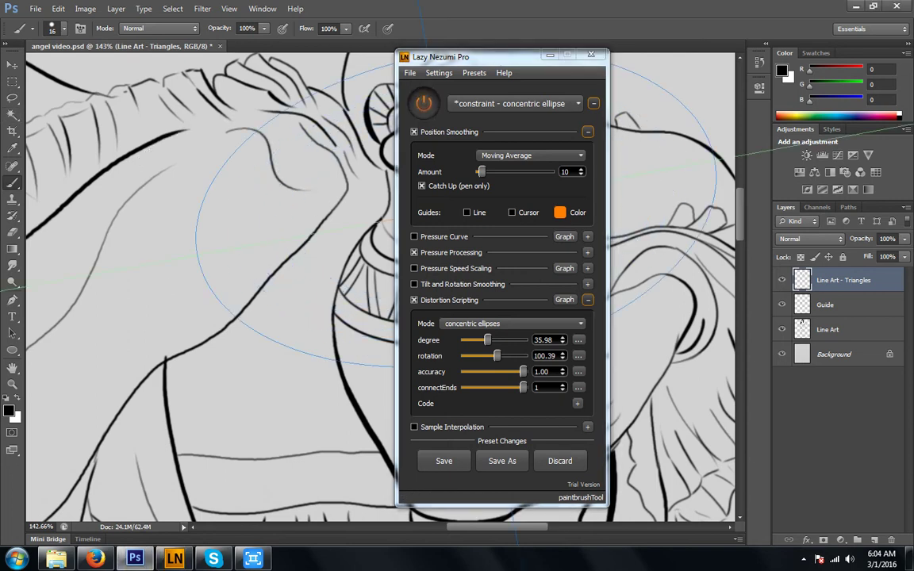
- Load the constraint - radial lines preset in Lazy Nezumi Pro
left_click(516, 104)
key("Down")
key("Down")
key("Down")
key("Down")
key("Down")
key("Down")
key("Down")
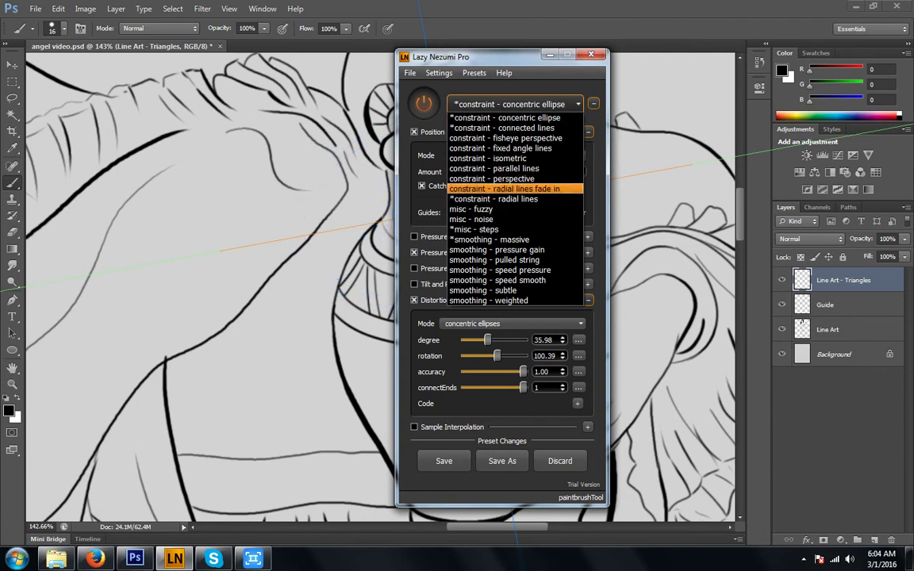
key("Up")
key("Up")
key("Up")
key("Up")
key("Up")
key("Up")
key("Down")
key("Down")
key("Down")
key("Down")
key("Up")
key("Up")
key("Down")
key("Down")
key("Down")
key("Down")
key("Down")
key("Return")
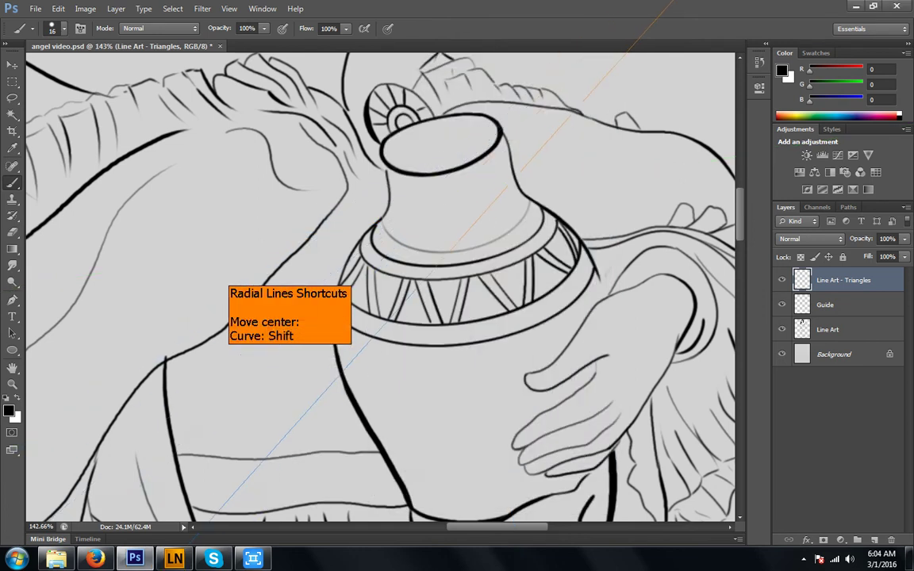
- Bend the radial lines guide to a curve of about 0.279 and move its centre beside the vase's neck, undoing a test stroke
key("shift")
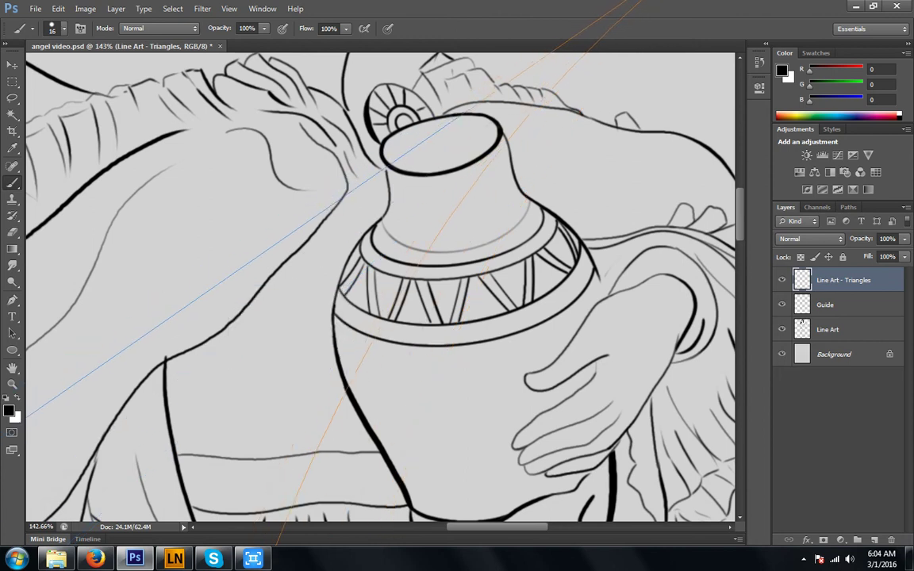
left_click_drag(422, 127, 297, 268)
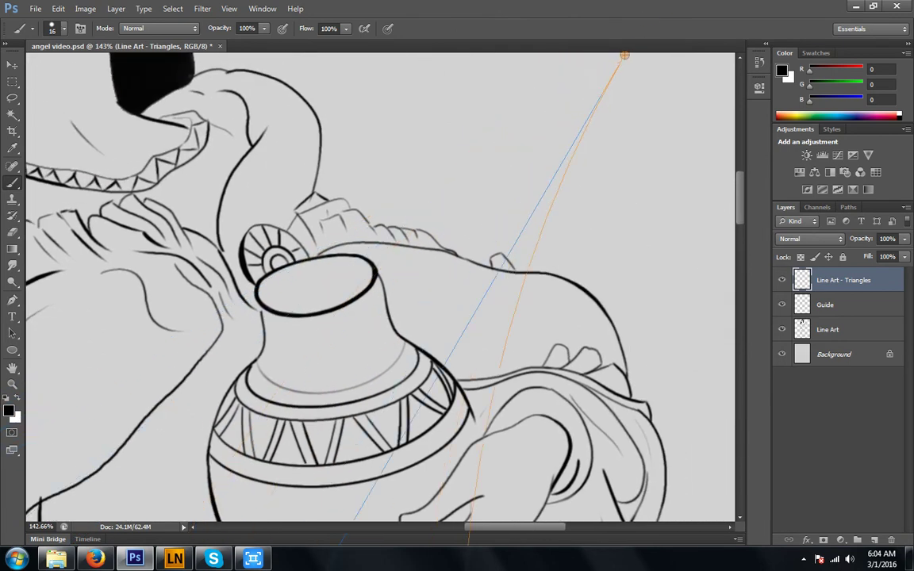
left_click_drag(458, 201, 434, 218)
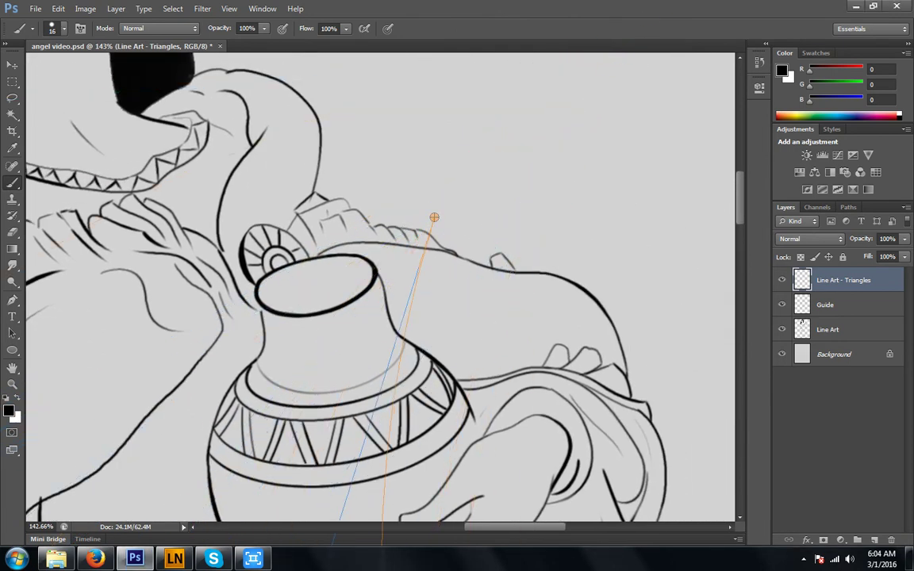
left_click_drag(740, 207, 740, 216)
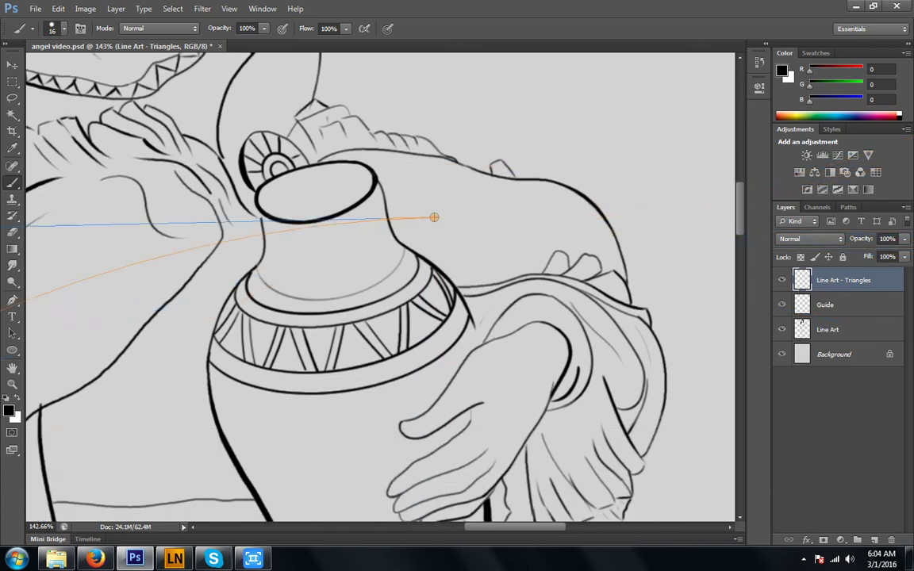
key("ctrl+z")
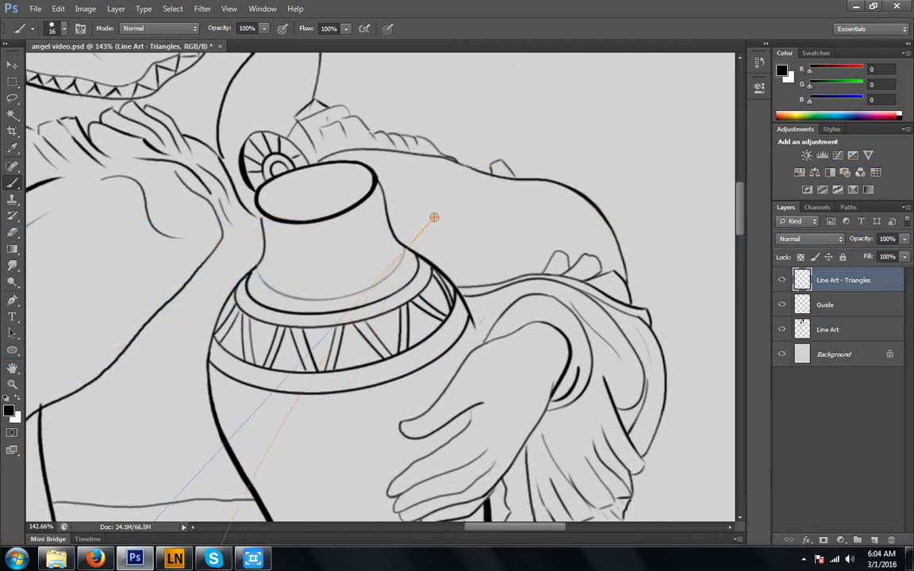
- Load the constraint - connected lines preset in Lazy Nezumi Pro and minimise its window
left_click(175, 559)
left_click(516, 104)
key("Down")
key("Down")
key("Down")
key("Down")
key("Down")
key("Down")
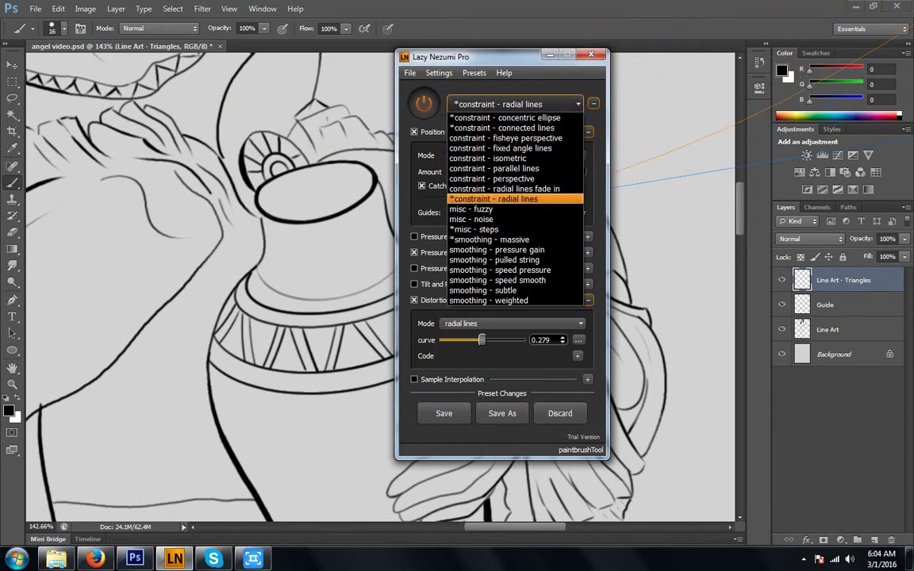
key("Up")
key("Up")
key("Up")
key("Up")
key("Up")
key("Up")
key("Up")
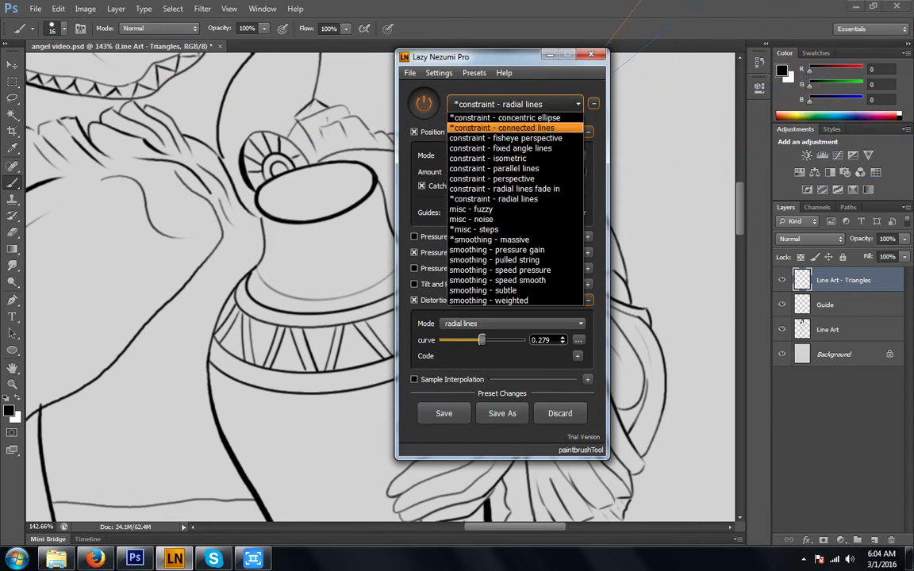
key("Return")
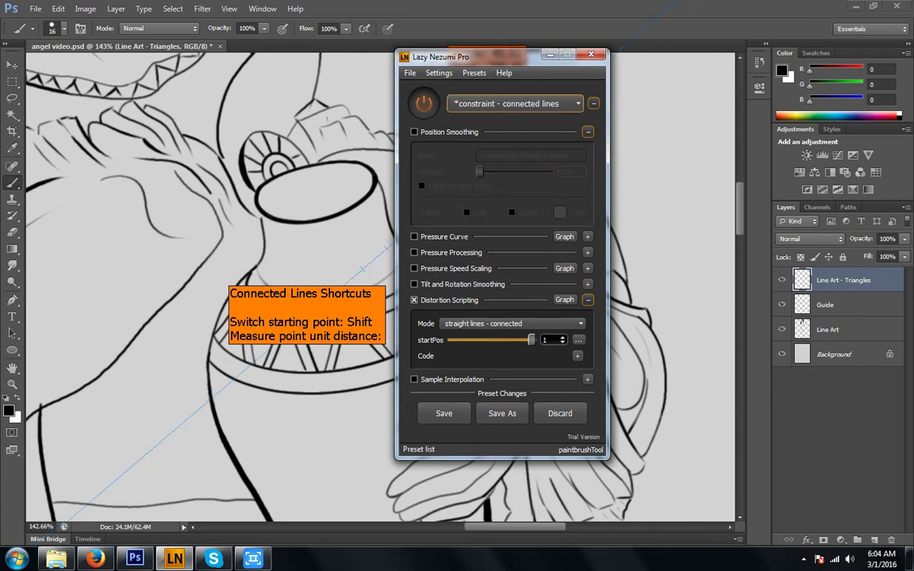
left_click(551, 56)
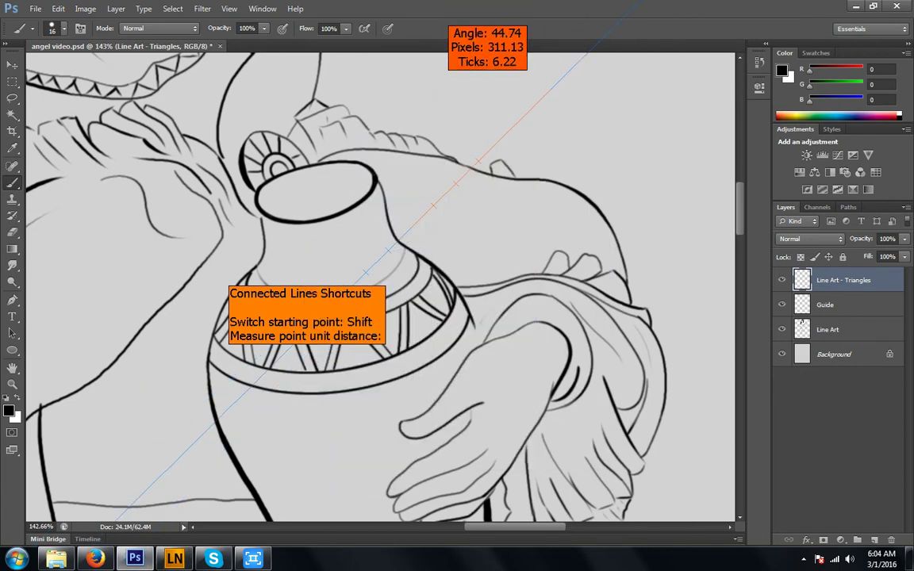
- Draw the first connected triangle lines between the faint guide arc and the neck's base line, starting at the vase's right edge
scroll(365, 248, "up", 5)
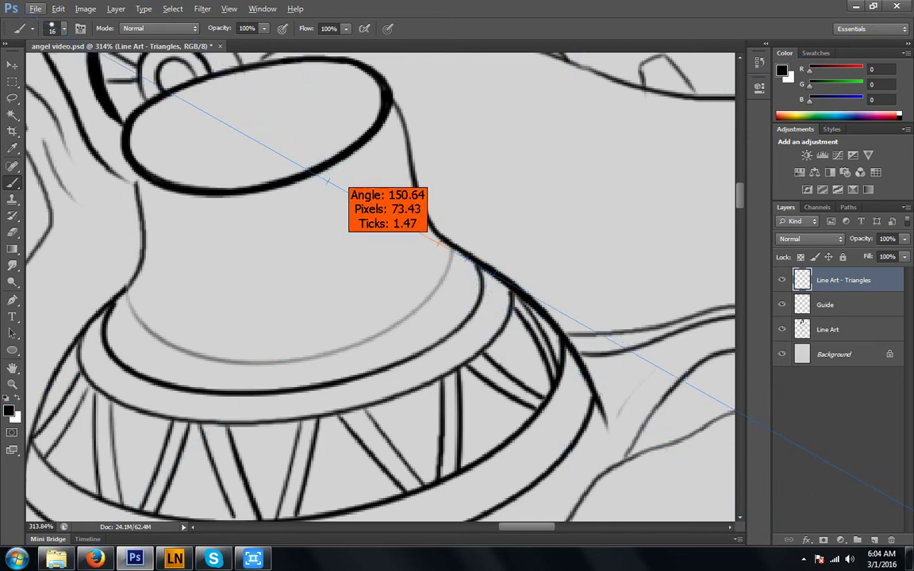
left_click(441, 243)
left_click(482, 289)
mouse_move(453, 254)
left_mouse_down()
mouse_move(451, 293)
mouse_move(463, 322)
left_mouse_up()
left_click_drag(455, 272, 452, 254)
left_click(463, 322)
left_click_drag(428, 299, 392, 273)
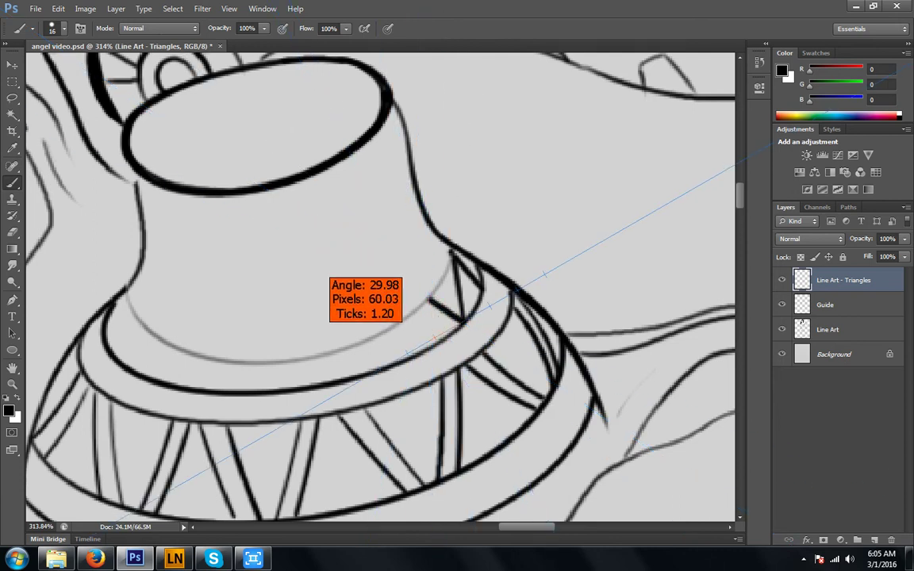
- Continue the connected triangle lines along the neck's base to the vase's left edge and hide the Guide layer
left_click_drag(427, 308, 427, 307)
mouse_move(427, 319)
left_mouse_down()
mouse_move(389, 329)
mouse_move(419, 338)
mouse_move(382, 370)
left_mouse_up()
mouse_move(382, 370)
left_mouse_down()
mouse_move(392, 331)
mouse_move(384, 352)
mouse_move(354, 349)
mouse_move(381, 369)
mouse_move(363, 358)
mouse_move(327, 370)
mouse_move(318, 381)
mouse_move(325, 390)
mouse_move(350, 337)
mouse_move(312, 341)
mouse_move(303, 364)
left_mouse_up()
mouse_move(216, 299)
left_mouse_down()
mouse_move(266, 280)
mouse_move(190, 306)
mouse_move(212, 313)
left_mouse_up()
left_click_drag(278, 390, 286, 379)
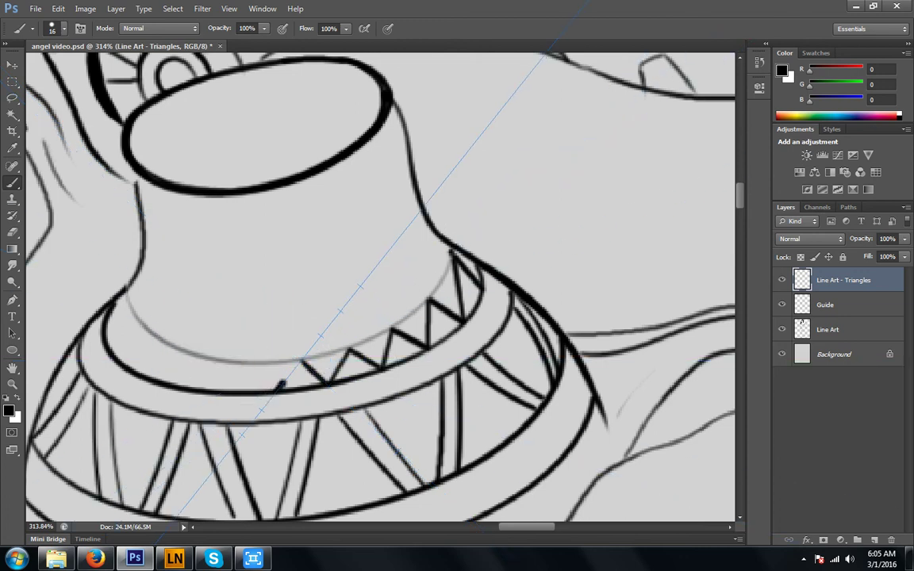
mouse_move(216, 298)
left_mouse_down()
mouse_move(203, 296)
mouse_move(187, 320)
mouse_move(214, 295)
mouse_move(175, 316)
mouse_move(149, 302)
mouse_move(198, 297)
mouse_move(158, 296)
mouse_move(173, 302)
mouse_move(167, 282)
mouse_move(188, 318)
mouse_move(225, 306)
mouse_move(333, 212)
mouse_move(351, 182)
mouse_move(361, 246)
mouse_move(322, 241)
mouse_move(282, 289)
mouse_move(332, 232)
mouse_move(347, 187)
left_mouse_up()
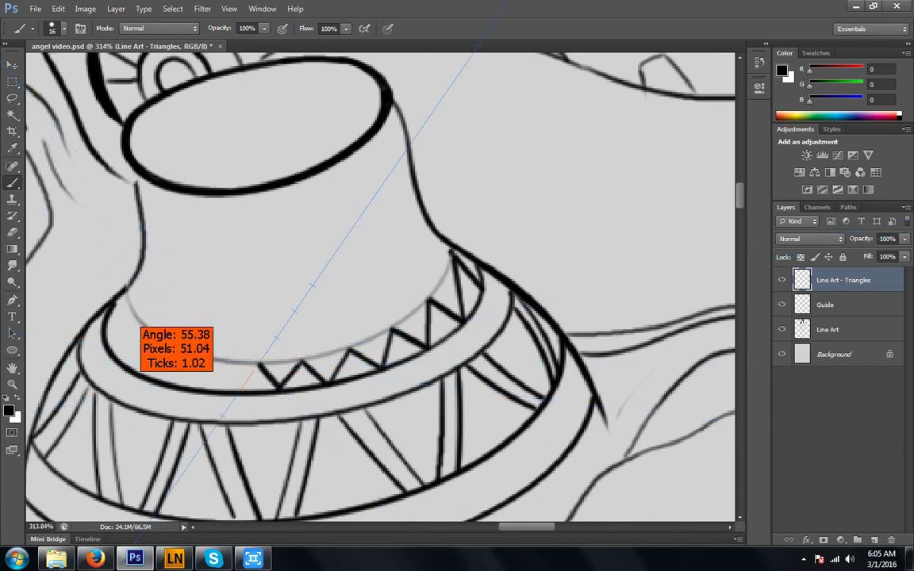
left_click_drag(242, 389, 250, 376)
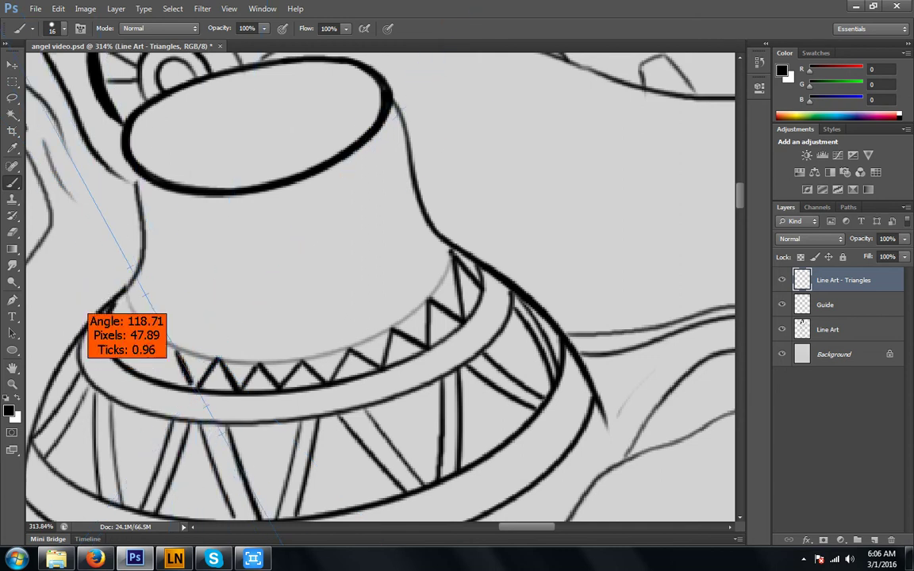
left_click_drag(176, 353, 196, 387)
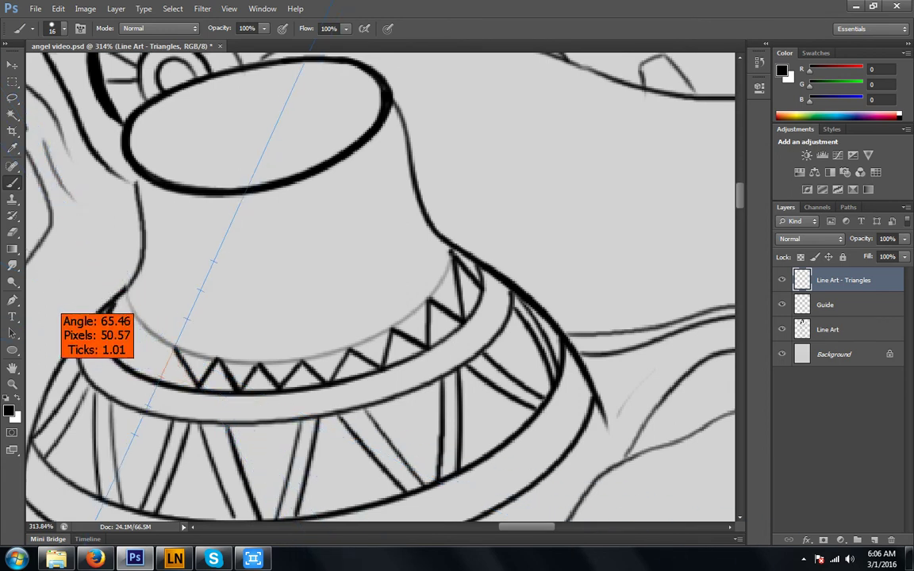
left_click_drag(155, 383, 153, 379)
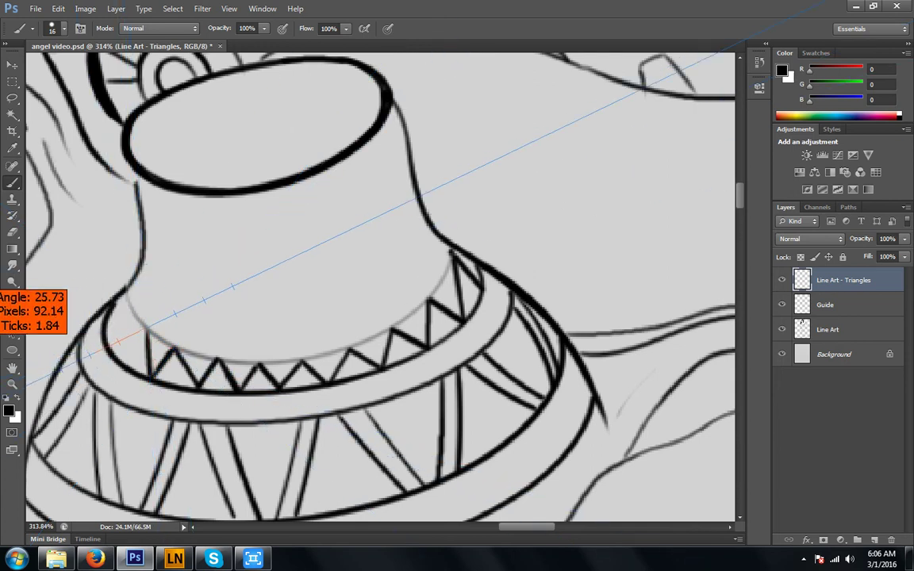
left_click_drag(91, 352, 91, 354)
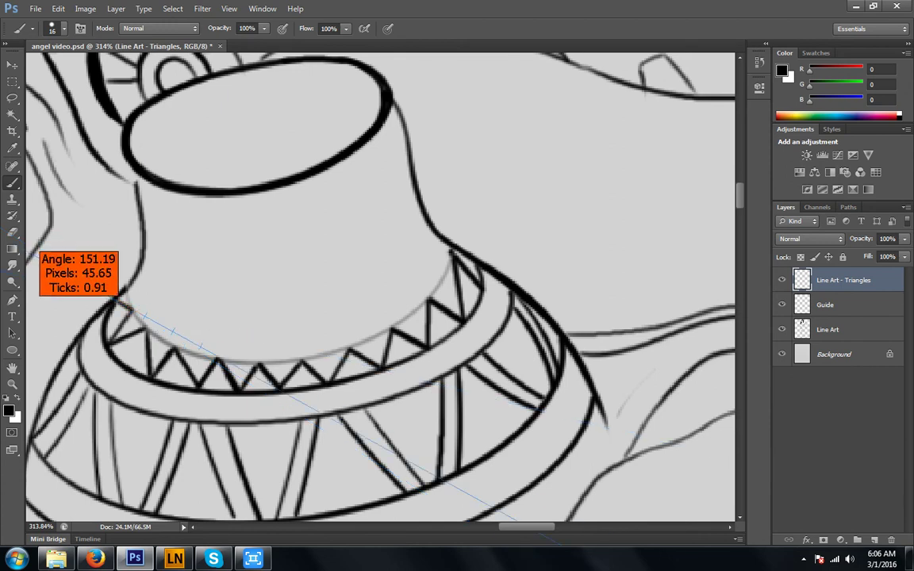
left_click(782, 305)
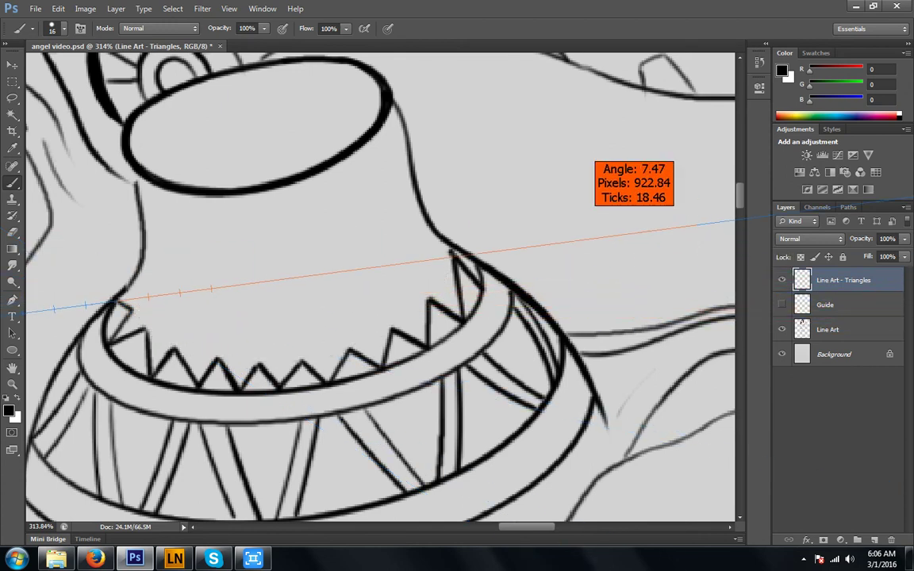
- Examine the triangle border on the vase's neck close up and at the scale of the whole figure
scroll(567, 230, "down", 10)
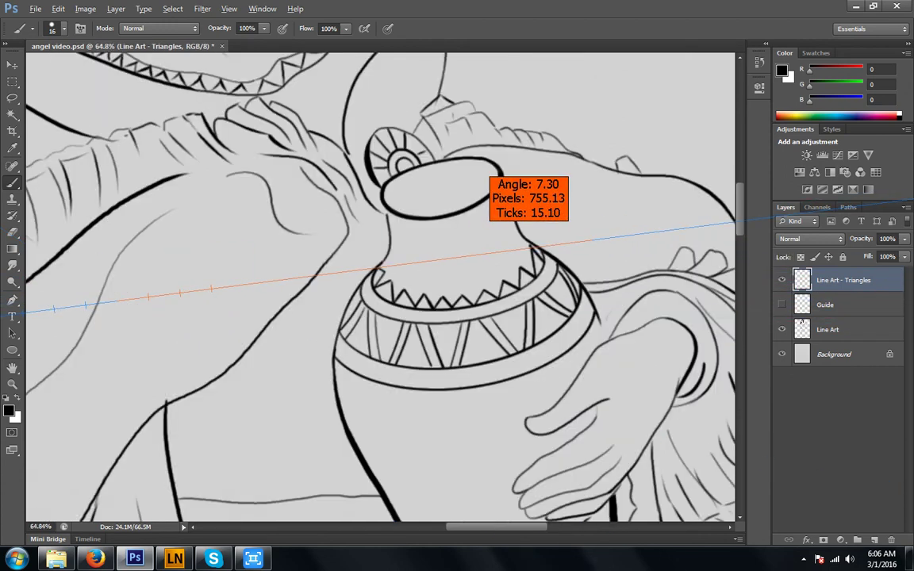
scroll(543, 387, "down", 3)
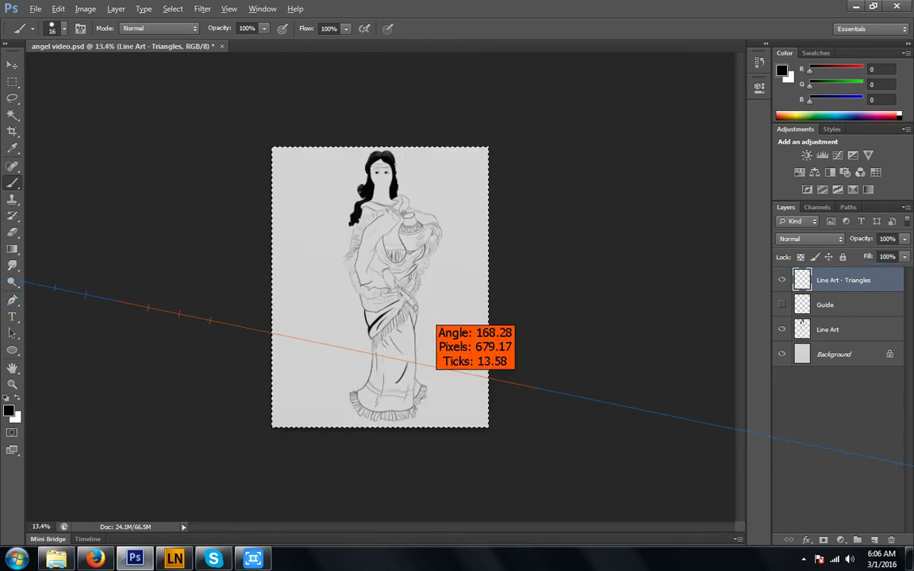
scroll(486, 355, "up", 3)
scroll(262, 317, "up", 3)
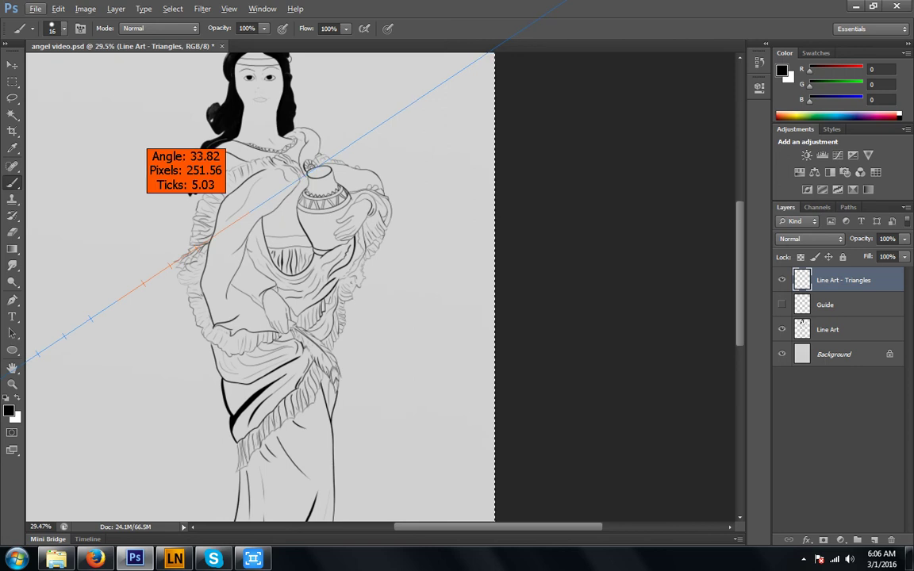
scroll(314, 169, "up", 10)
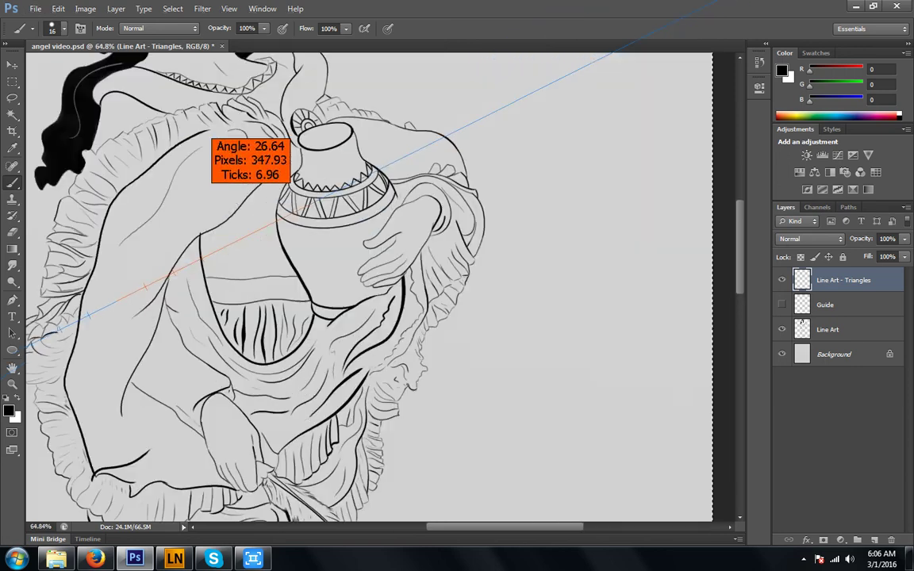
scroll(318, 262, "up", 5)
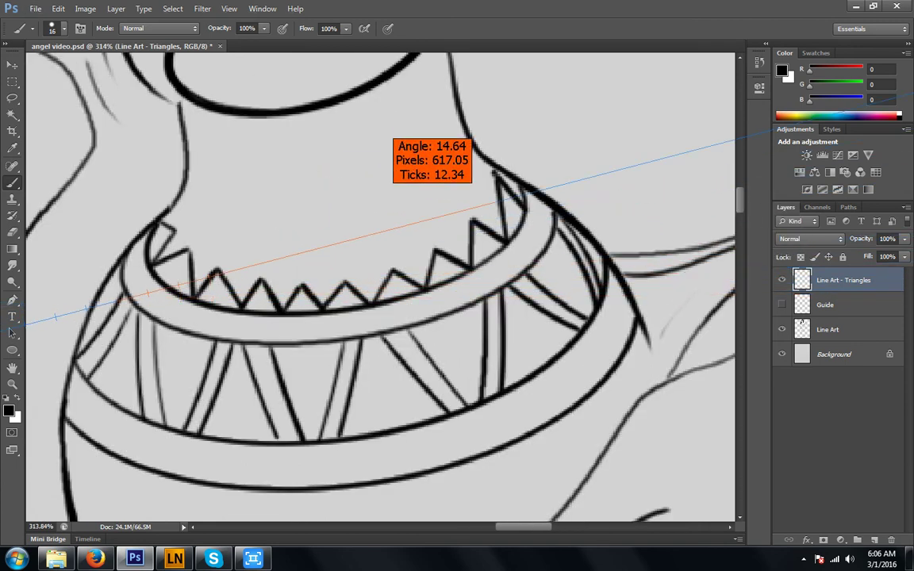
scroll(452, 182, "down", 12)
scroll(457, 184, "down", 5)
scroll(457, 184, "up", 5)
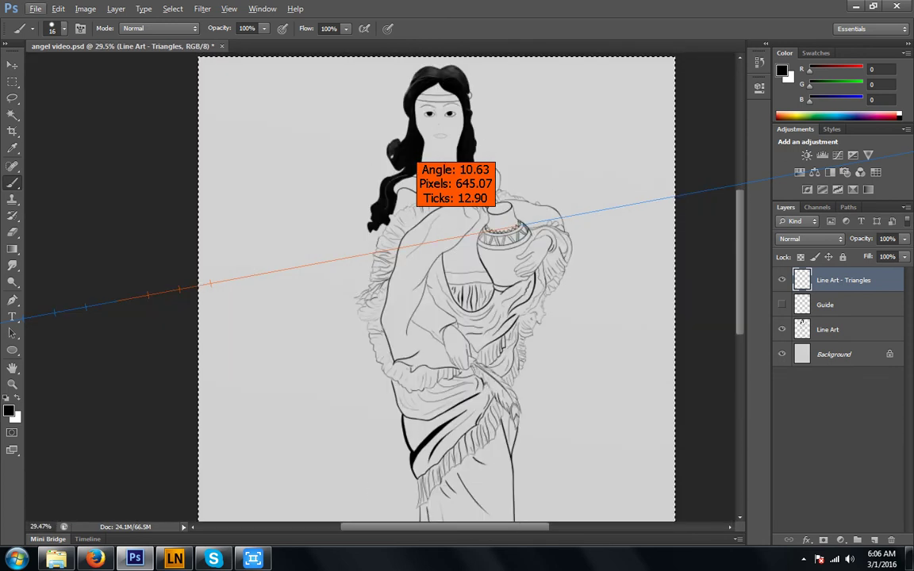
scroll(457, 184, "down", 4)
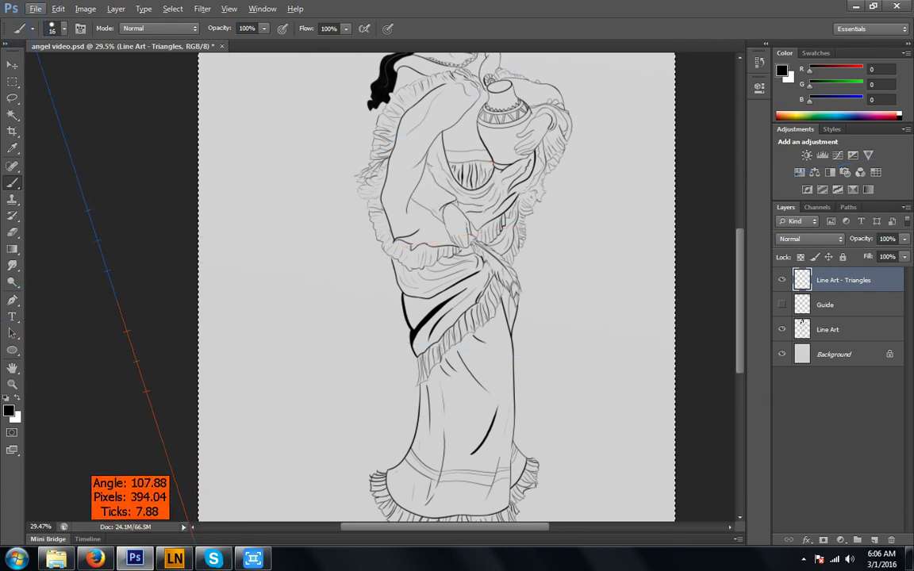
- Restore Lazy Nezumi Pro and load the smoothing - massive preset
left_click(181, 561)
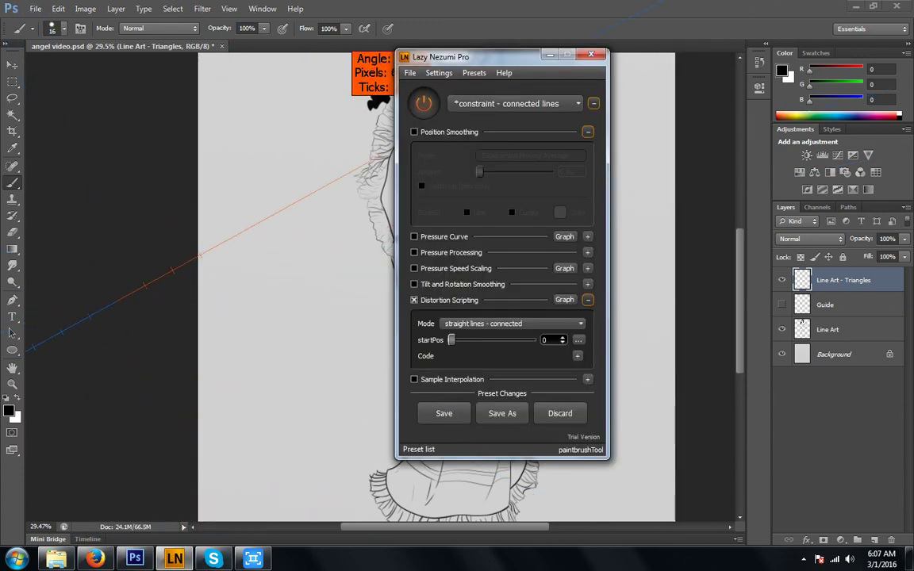
left_click(514, 104)
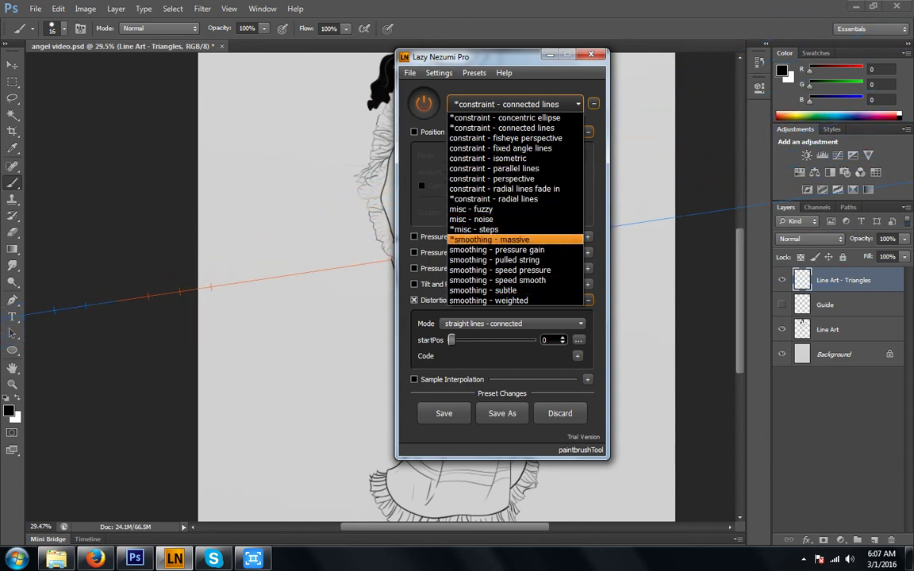
left_click(490, 238)
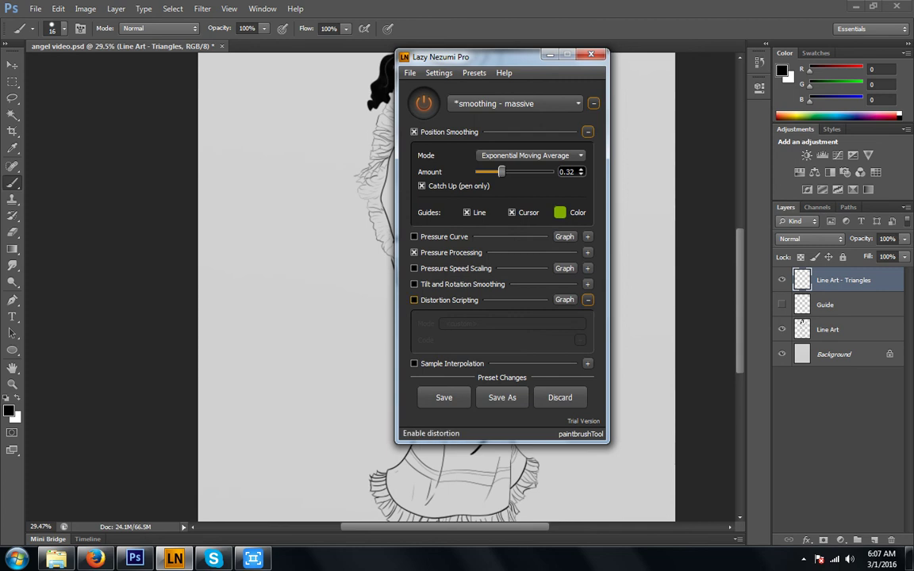
- Enable Distortion Scripting for the preset and set its mode to sawtooth
left_click(414, 300)
left_click(512, 324)
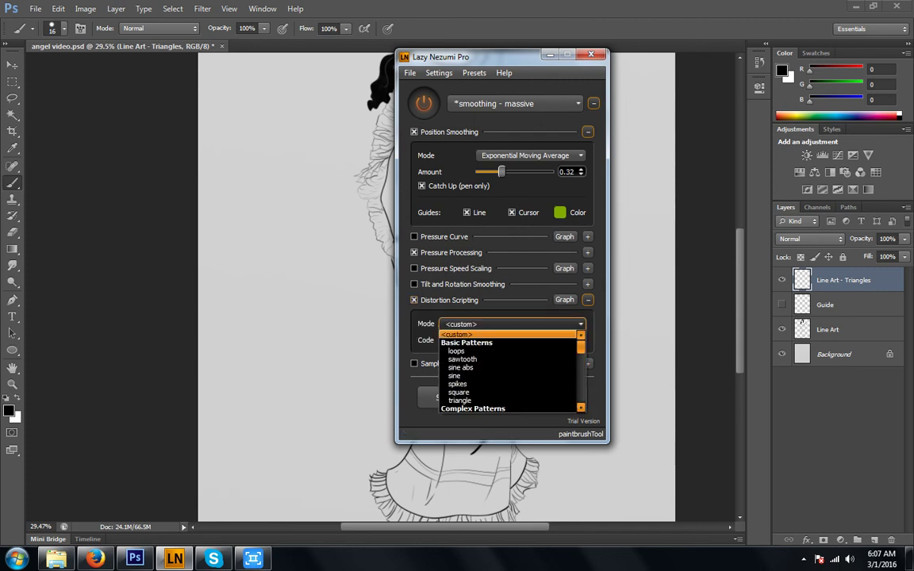
left_click(468, 360)
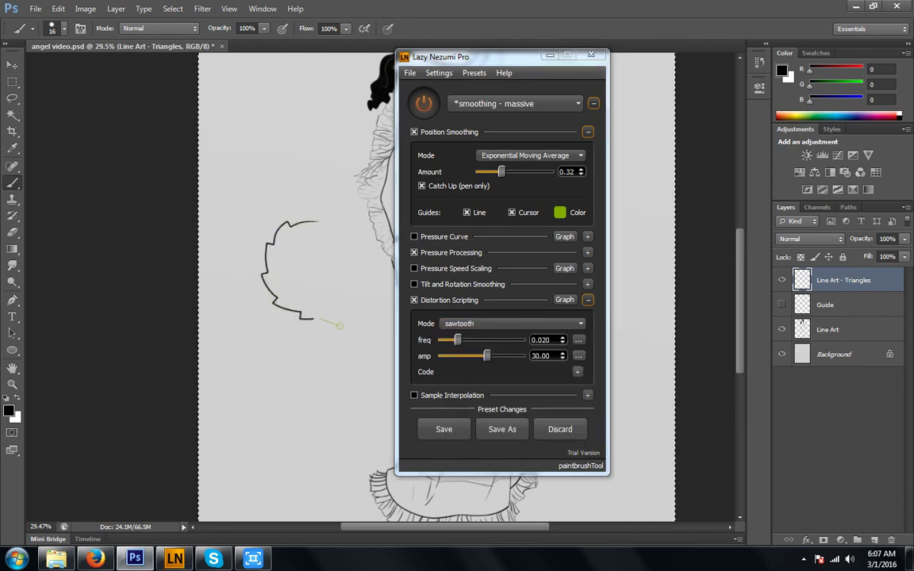
- Try a large sawtooth spiral stroke beside the figure and undo it
mouse_move(221, 189)
left_mouse_down()
mouse_move(240, 362)
mouse_move(394, 396)
left_mouse_up()
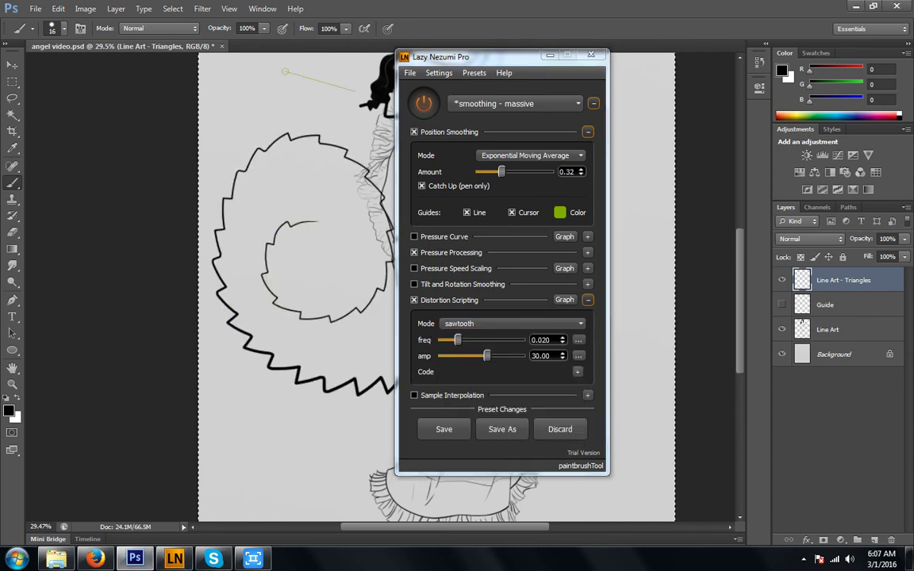
mouse_move(286, 71)
left_mouse_down()
mouse_move(366, 514)
mouse_move(251, 167)
mouse_move(238, 347)
left_mouse_up()
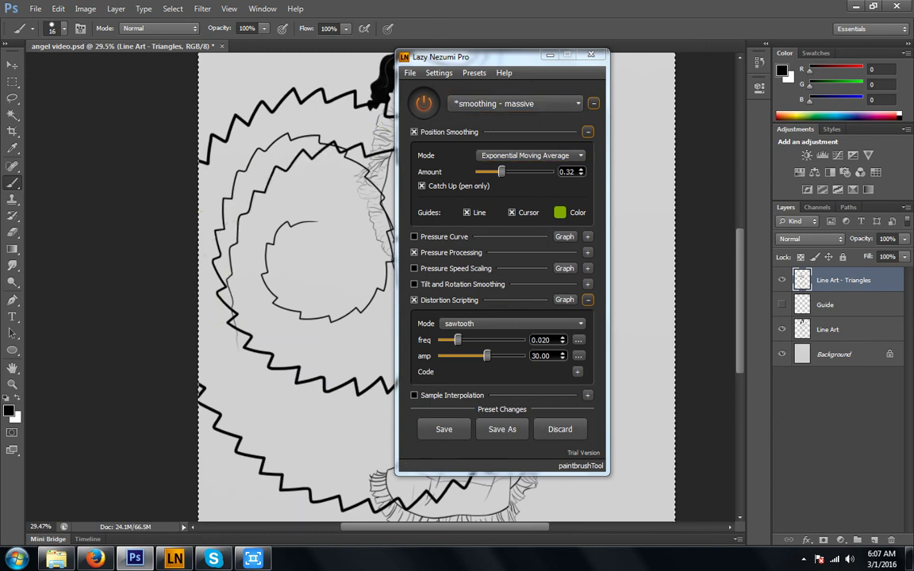
key("ctrl+z")
- Move the Lazy Nezumi Pro window clear of the blank canvas area and switch the distortion mode to flower
left_click_drag(477, 56, 633, 64)
left_click(666, 332)
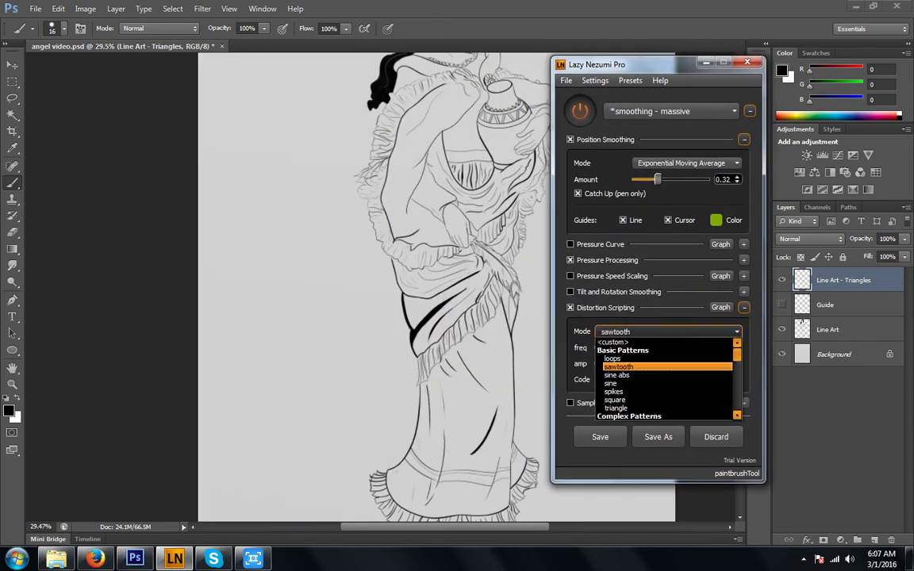
scroll(667, 379, "down", 10)
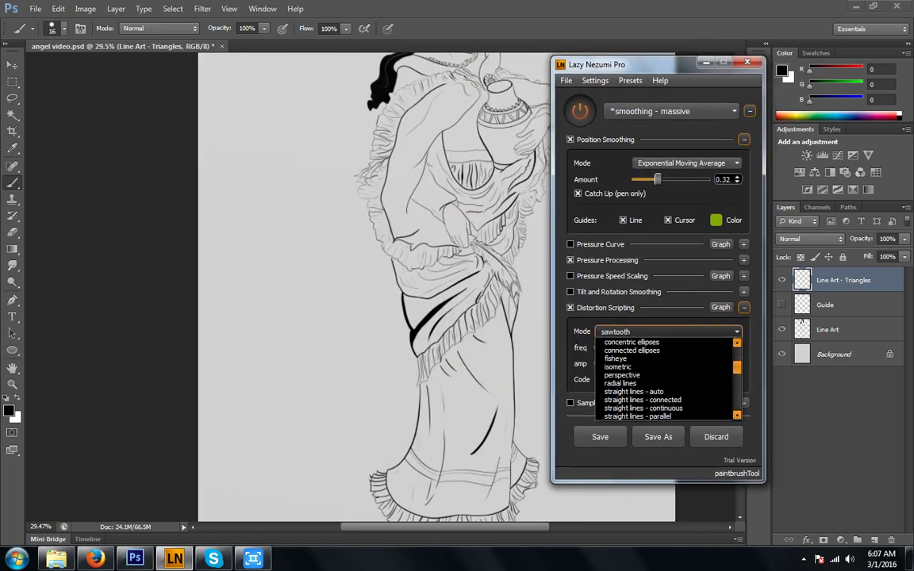
scroll(667, 380, "up", 8)
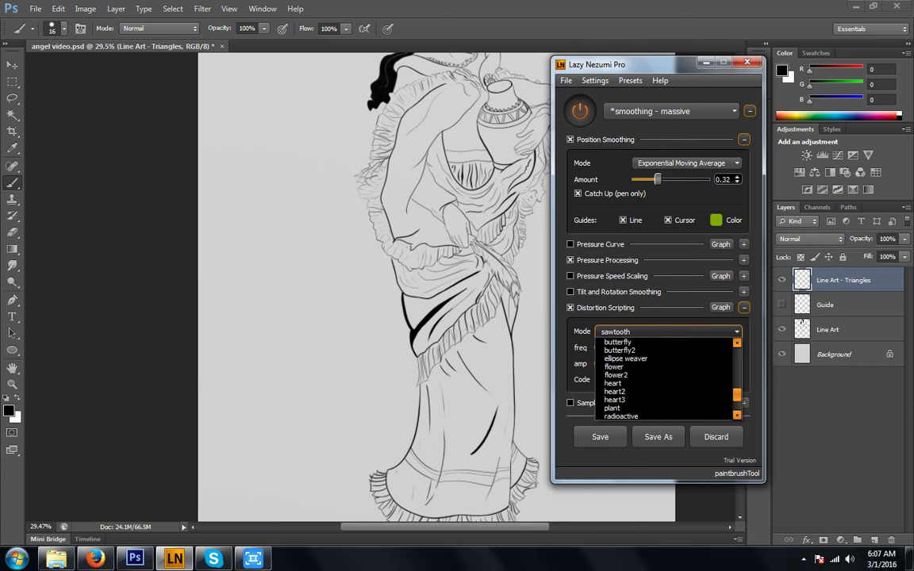
scroll(666, 380, "up", 2)
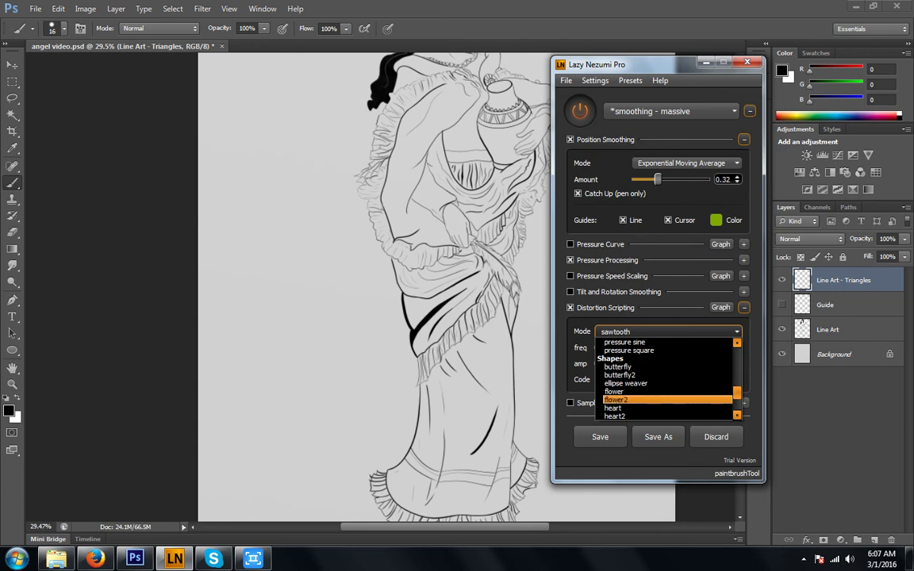
left_click(623, 383)
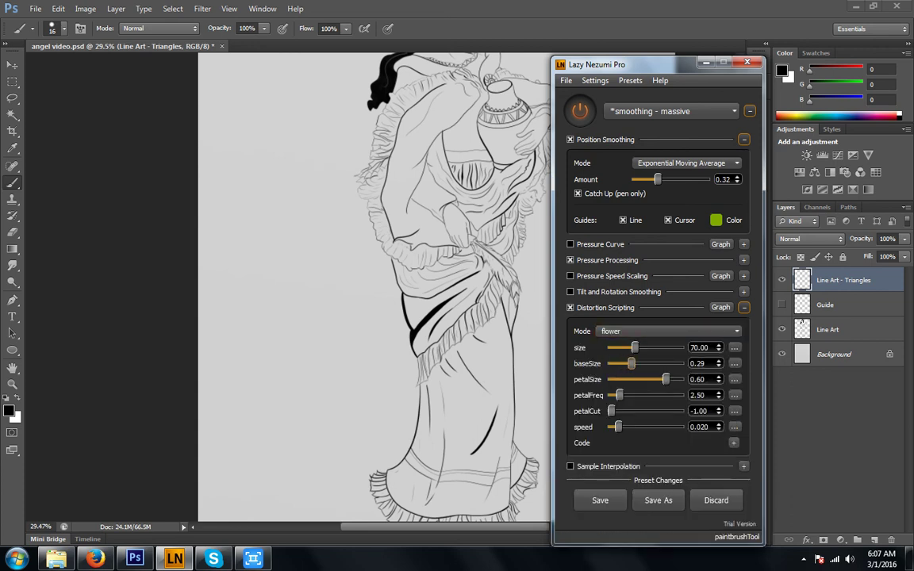
- Try flower strokes beside the figure with size 135.78 and speed 0.086, undoing each test
mouse_move(357, 381)
left_mouse_down()
mouse_move(367, 428)
mouse_move(337, 500)
mouse_move(441, 452)
mouse_move(526, 321)
left_mouse_up()
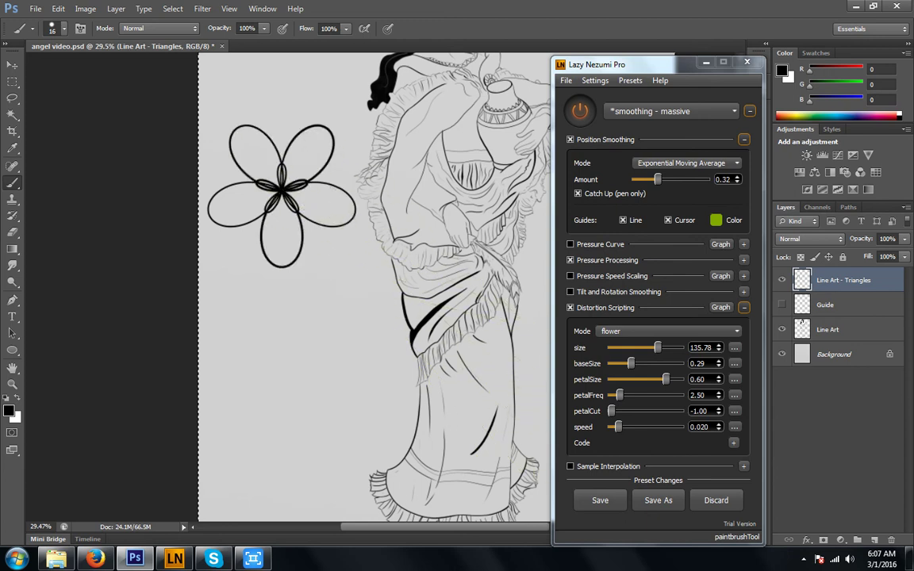
key("ctrl+z")
left_click_drag(618, 427, 641, 427)
left_click_drag(353, 233, 349, 308)
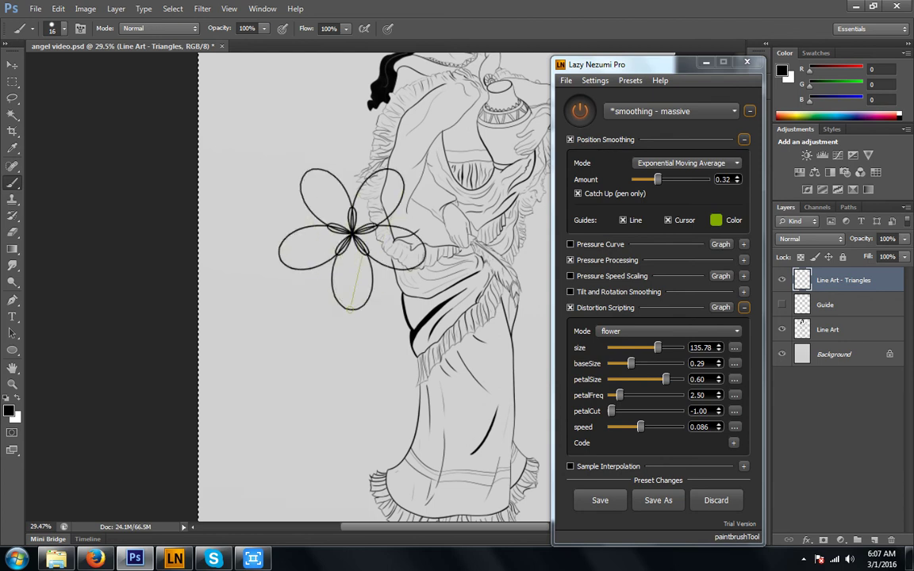
key("ctrl+z")
- Switch the distortion mode to ellipse weaver and set its speed to 0.174, undoing the test strokes
left_click(671, 331)
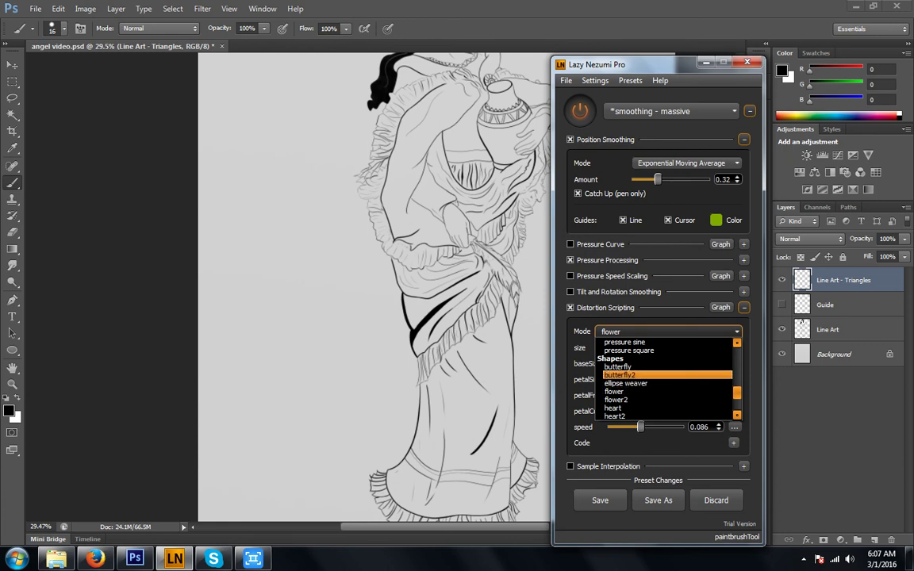
left_click(626, 383)
key("ctrl+a")
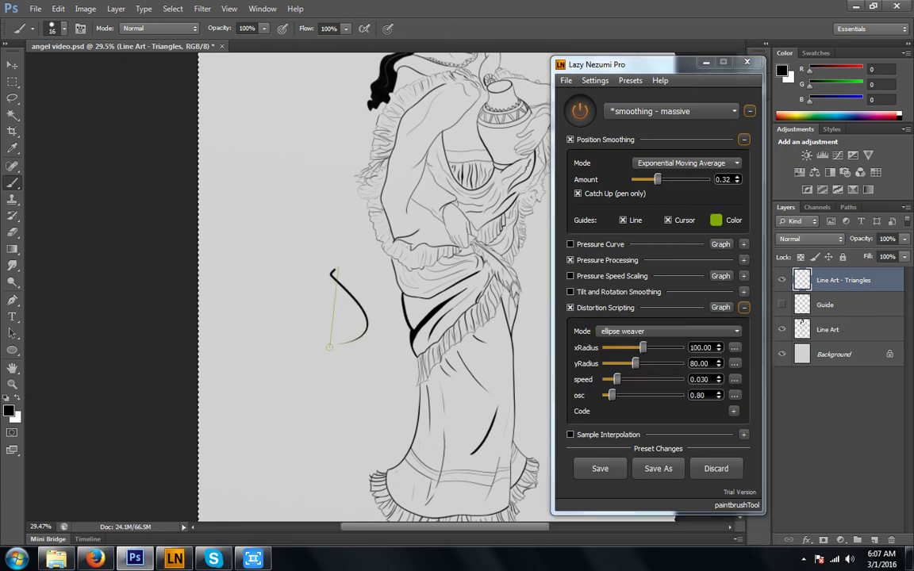
key("ctrl+z")
left_click_drag(616, 380, 636, 380)
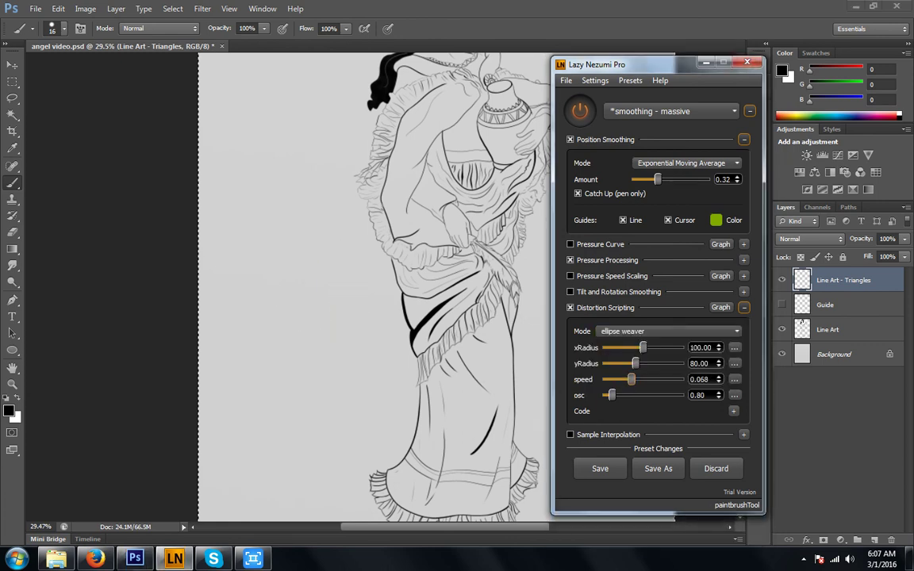
left_click_drag(326, 277, 326, 277)
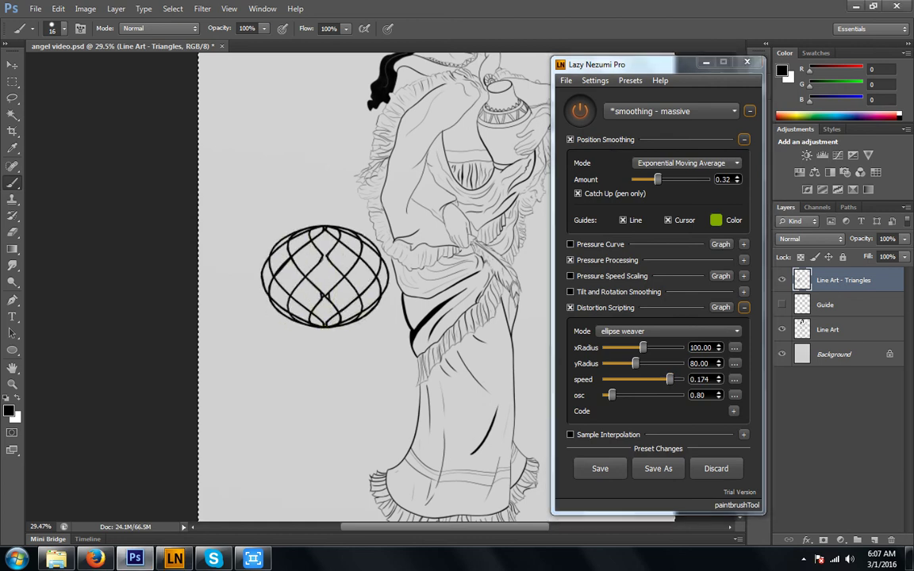
key("ctrl+z")
- Set the ellipse weaver's xRadius to 131.62 and yRadius to 117.95, and draw a woven ellipse beside the figure, undoing the earlier tries
mouse_move(643, 347)
left_mouse_down()
mouse_move(656, 348)
mouse_move(650, 363)
left_mouse_up()
left_click_drag(319, 197, 319, 344)
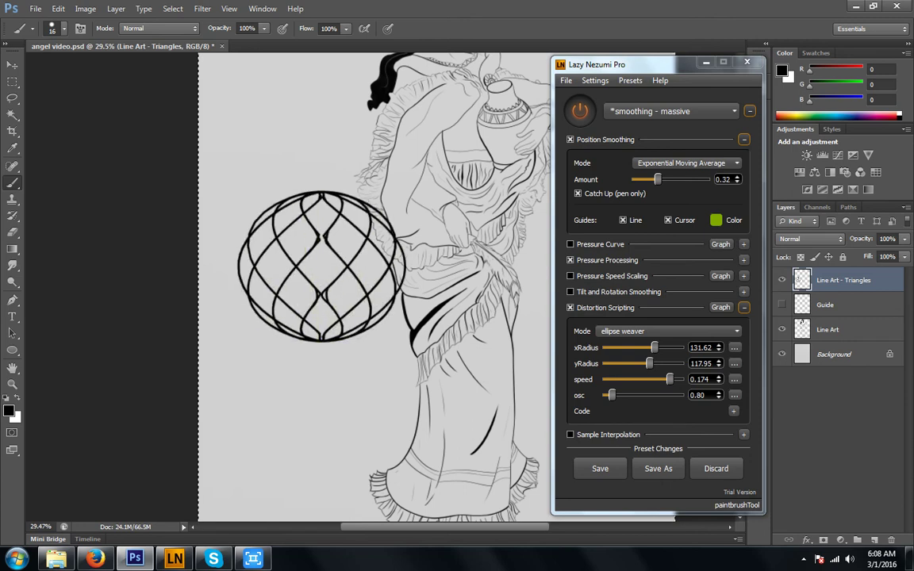
key("ctrl+z")
left_click_drag(364, 177, 358, 327)
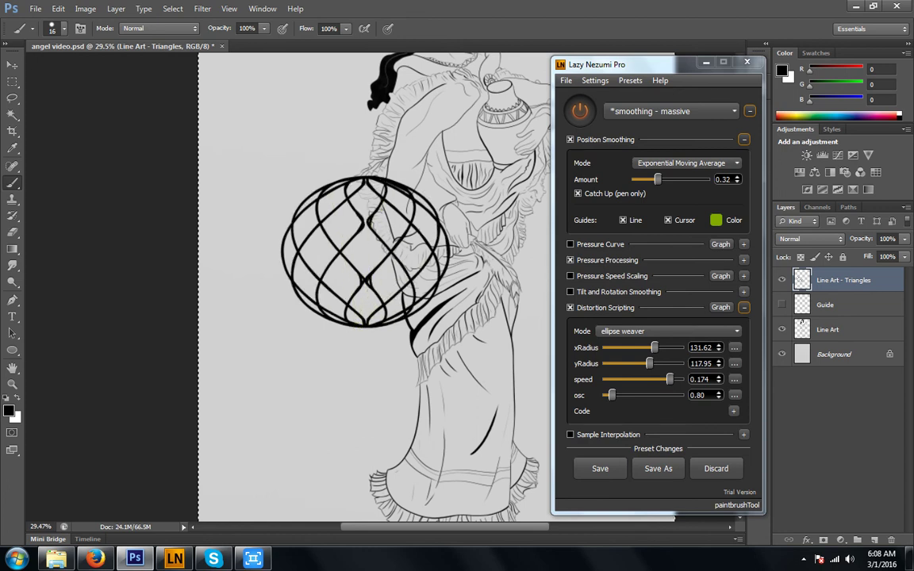
key("ctrl+z")
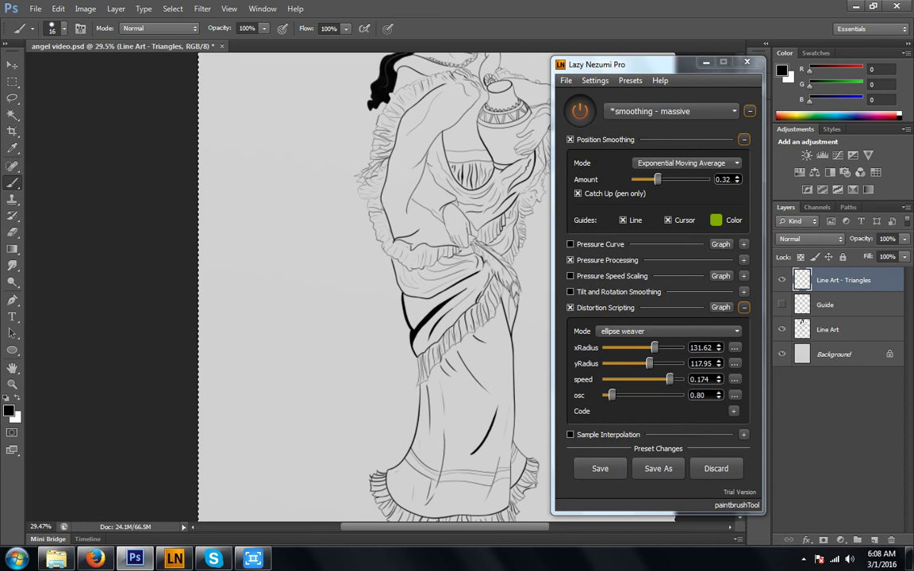
left_click_drag(349, 363, 350, 370)
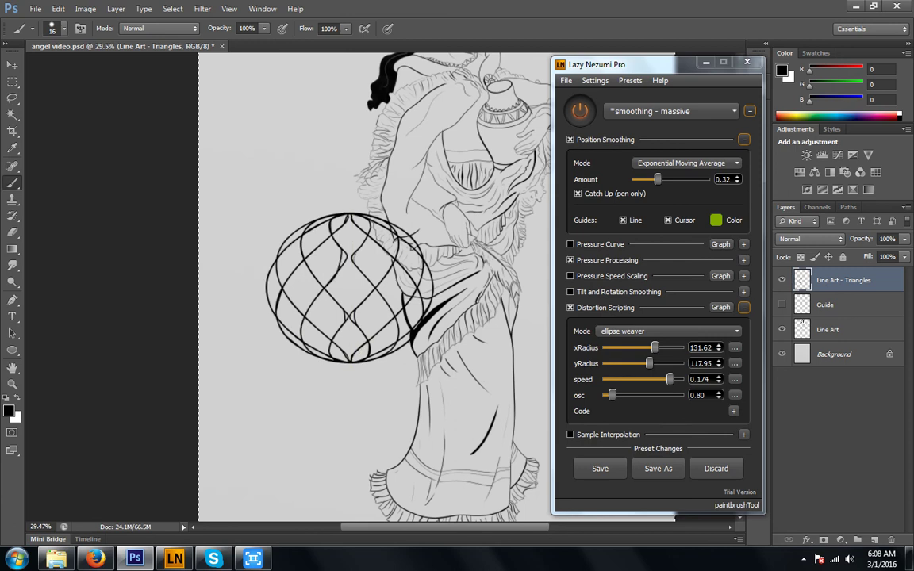